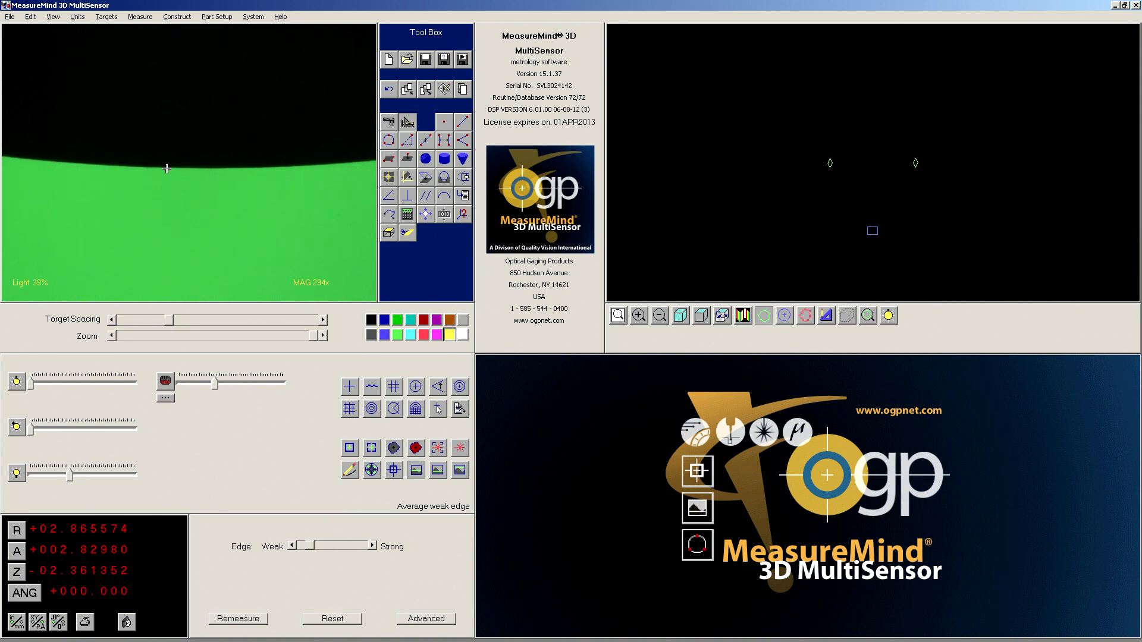
Pan and zoom the graphics view onto the two measured edge points
{"action": "left_click_drag", "start_coordinate": [850, 191], "coordinate": [891, 201]}
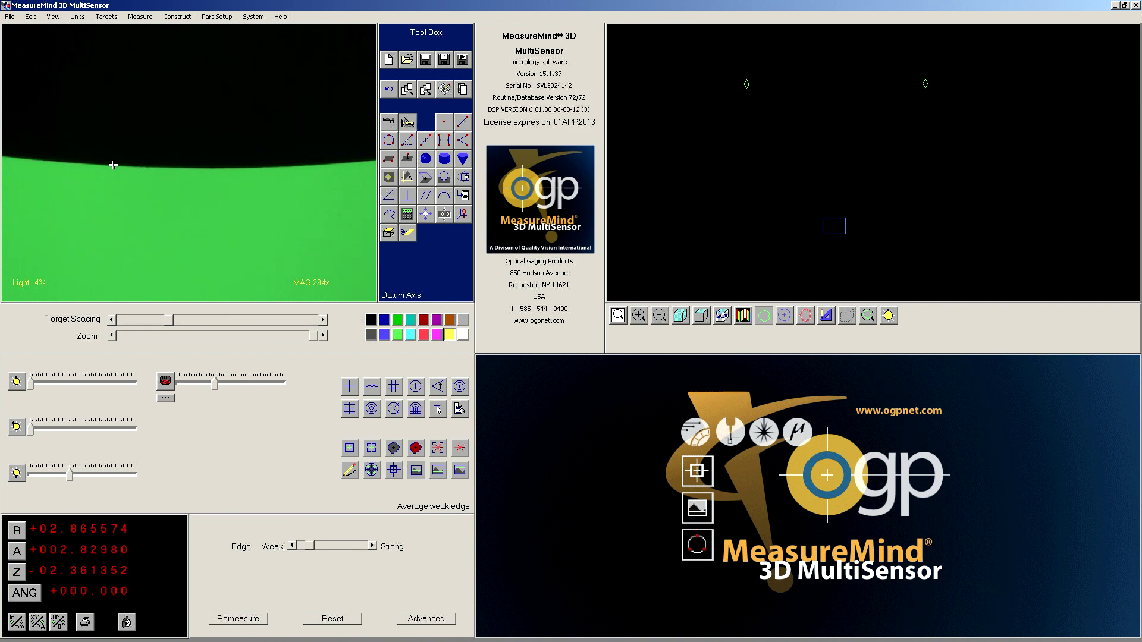
Measure a third point on the curved edge and accept it as step 3
{"action": "left_click", "coordinate": [132, 165]}
{"action": "left_click", "coordinate": [508, 346]}
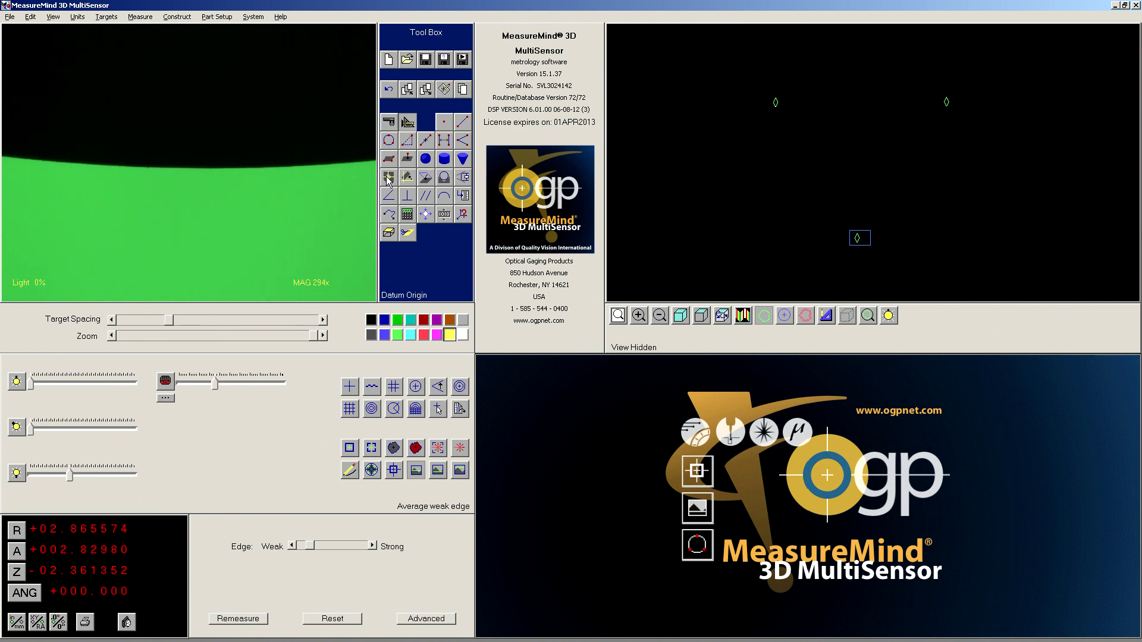
Construct a circle through the three measured edge points as step 4
{"action": "left_click", "coordinate": [388, 141]}
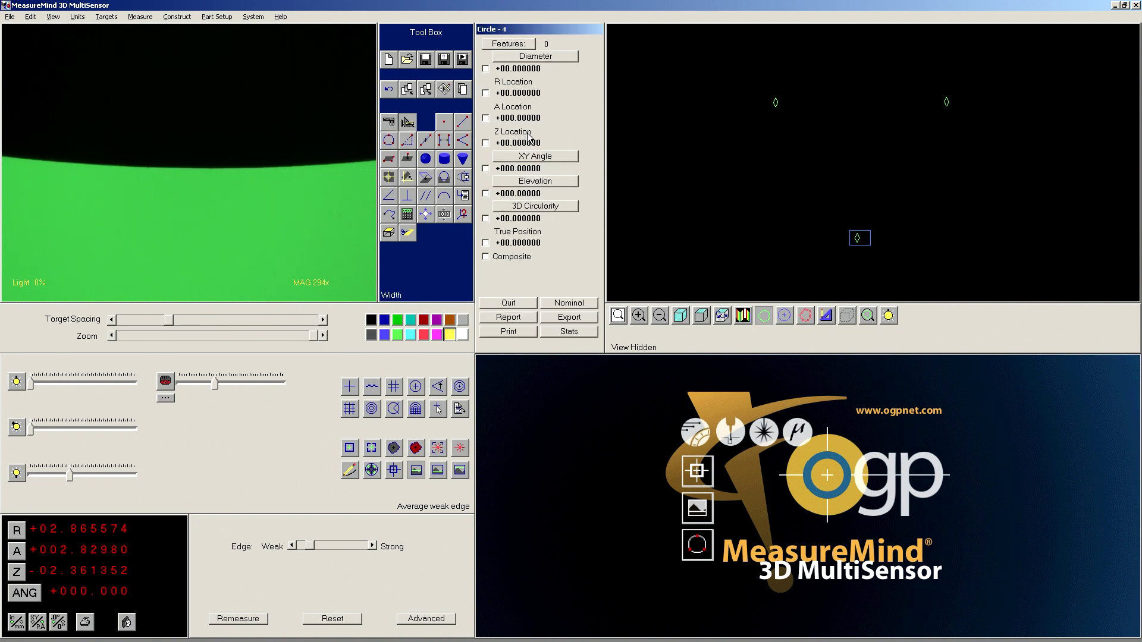
{"action": "left_click", "coordinate": [776, 103]}
{"action": "left_click", "coordinate": [856, 238]}
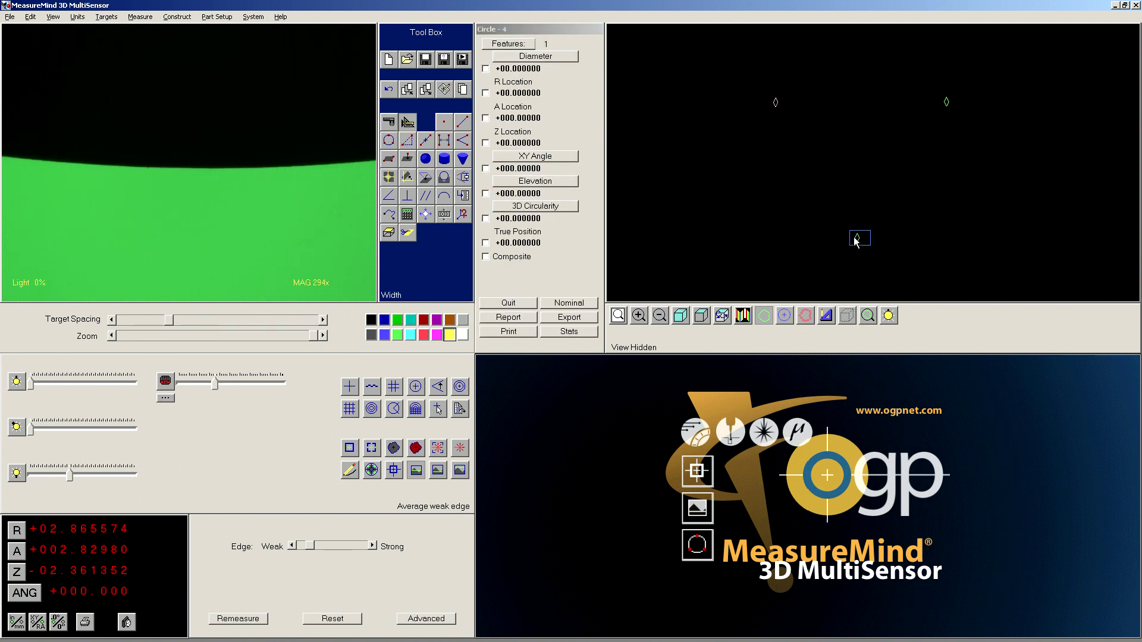
{"action": "left_click", "coordinate": [947, 103]}
{"action": "left_click", "coordinate": [513, 349]}
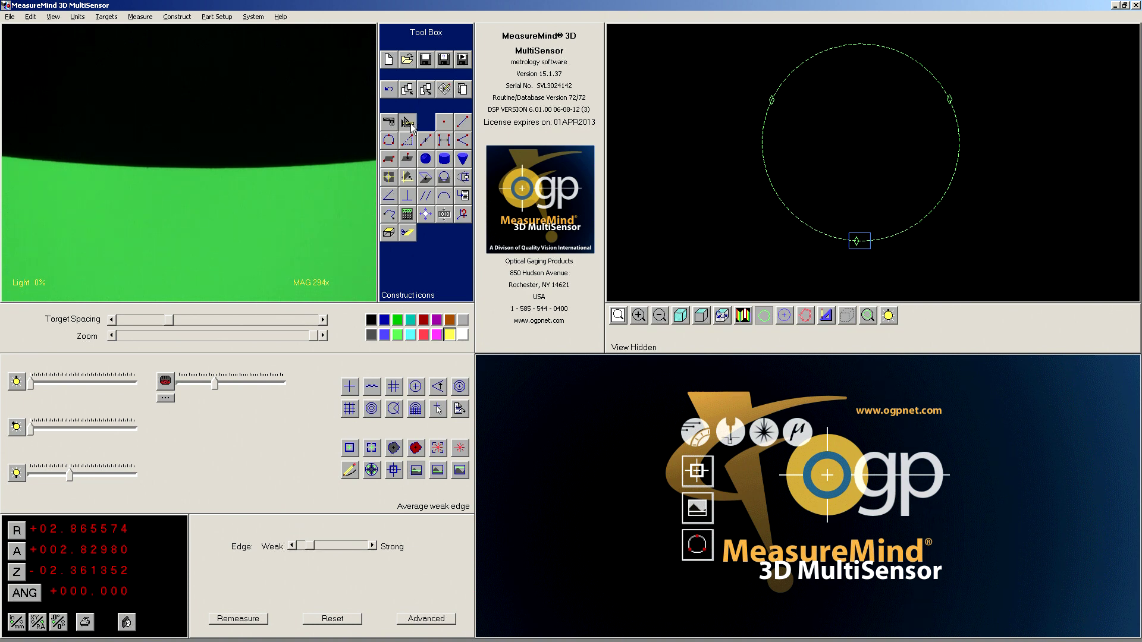
{"action": "left_click", "coordinate": [408, 122]}
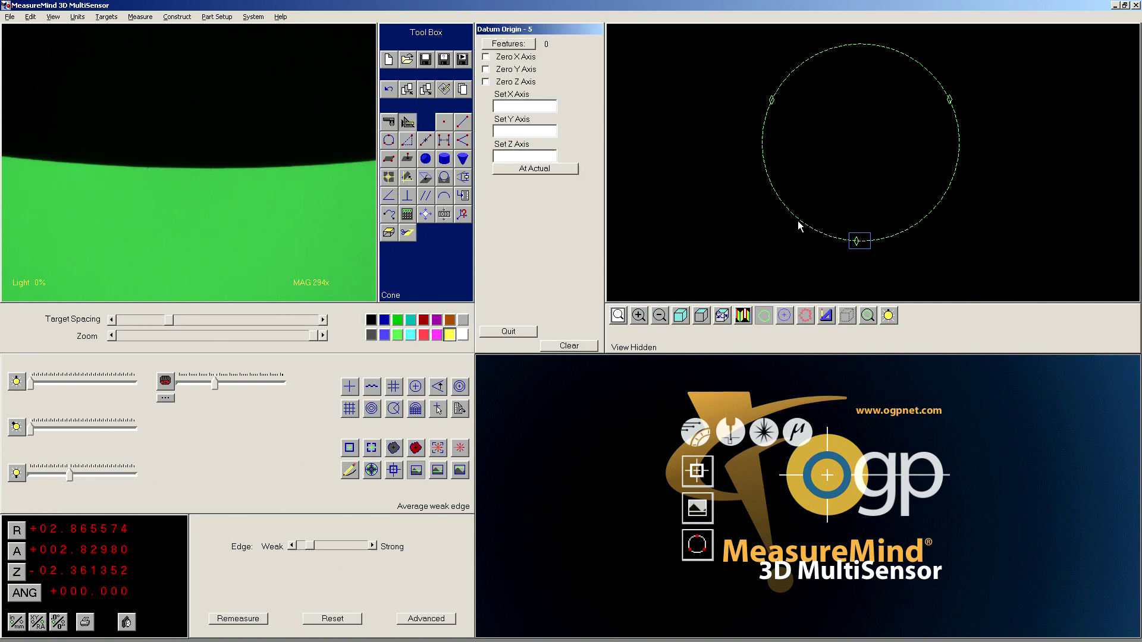
Zero X and Y at the circle's centre to set the datum origin
{"action": "left_click", "coordinate": [499, 57]}
{"action": "left_click", "coordinate": [502, 70]}
{"action": "left_click", "coordinate": [508, 332]}
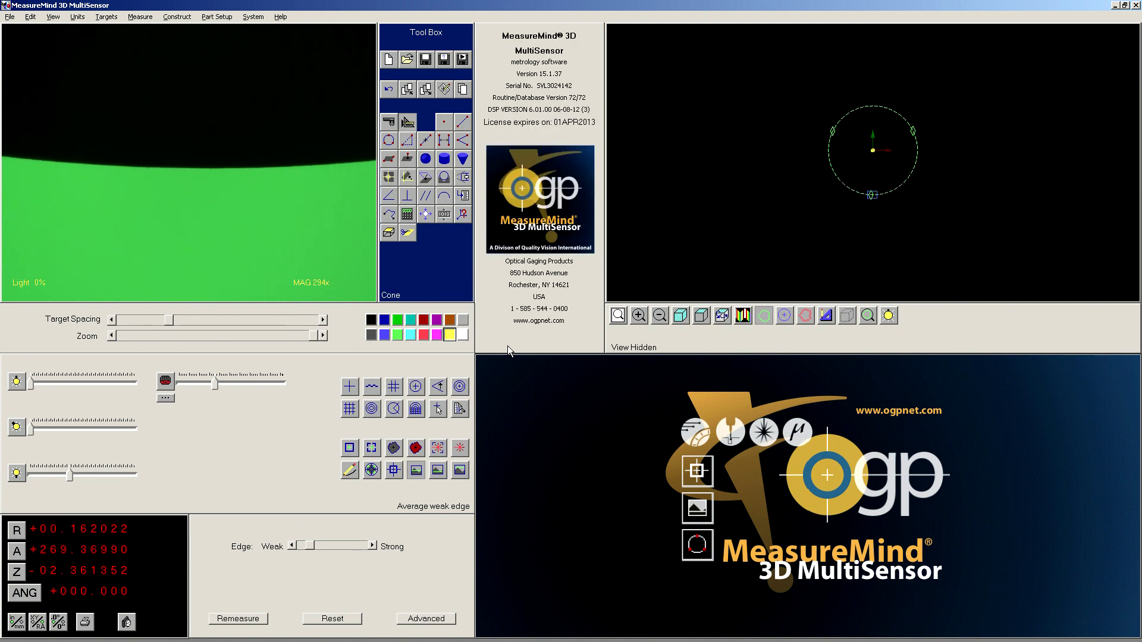
{"action": "scroll", "coordinate": [775, 157], "scroll_direction": "up", "scroll_amount": 3}
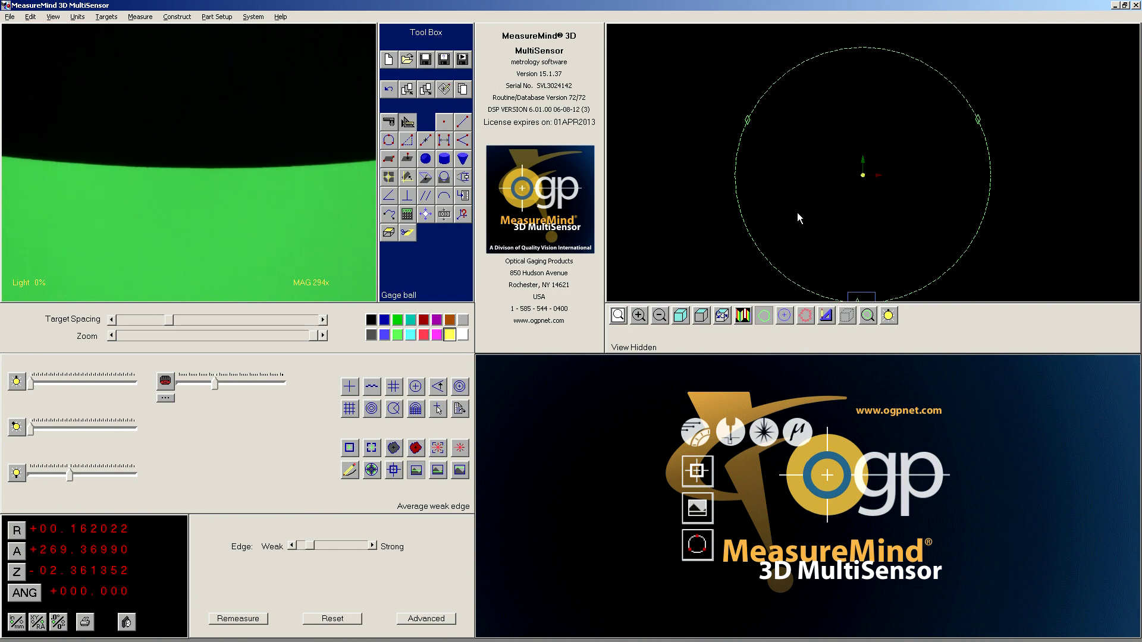
{"action": "scroll", "coordinate": [808, 191], "scroll_direction": "down", "scroll_amount": 2}
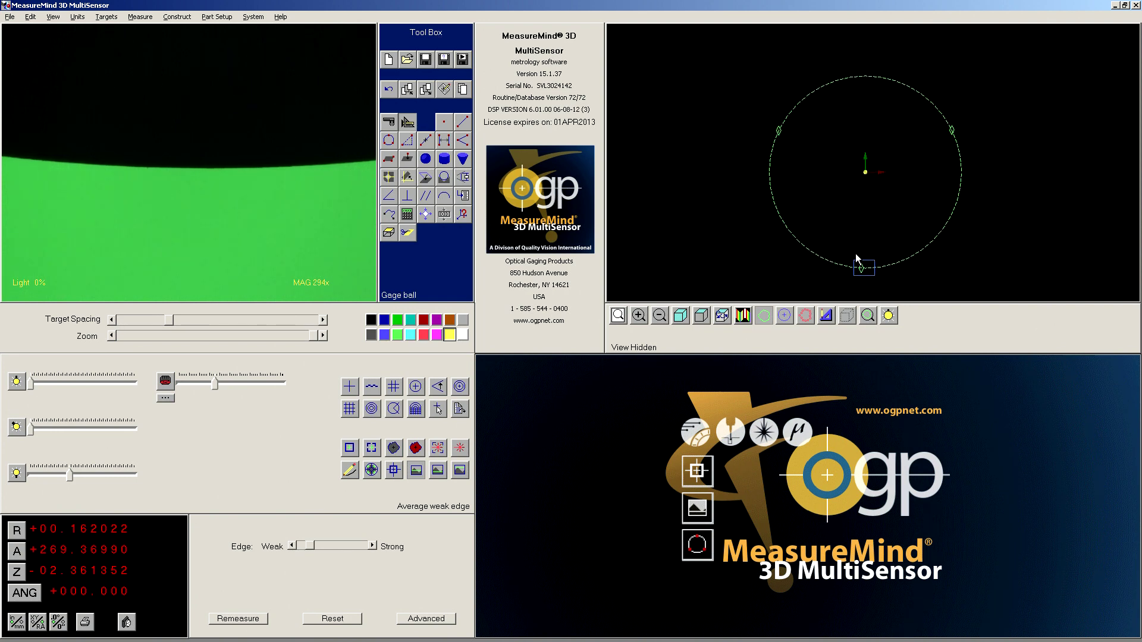
Mark the circle step as hidden through its Nominal settings and finish it
{"action": "left_click", "coordinate": [798, 239]}
{"action": "left_click", "coordinate": [563, 304]}
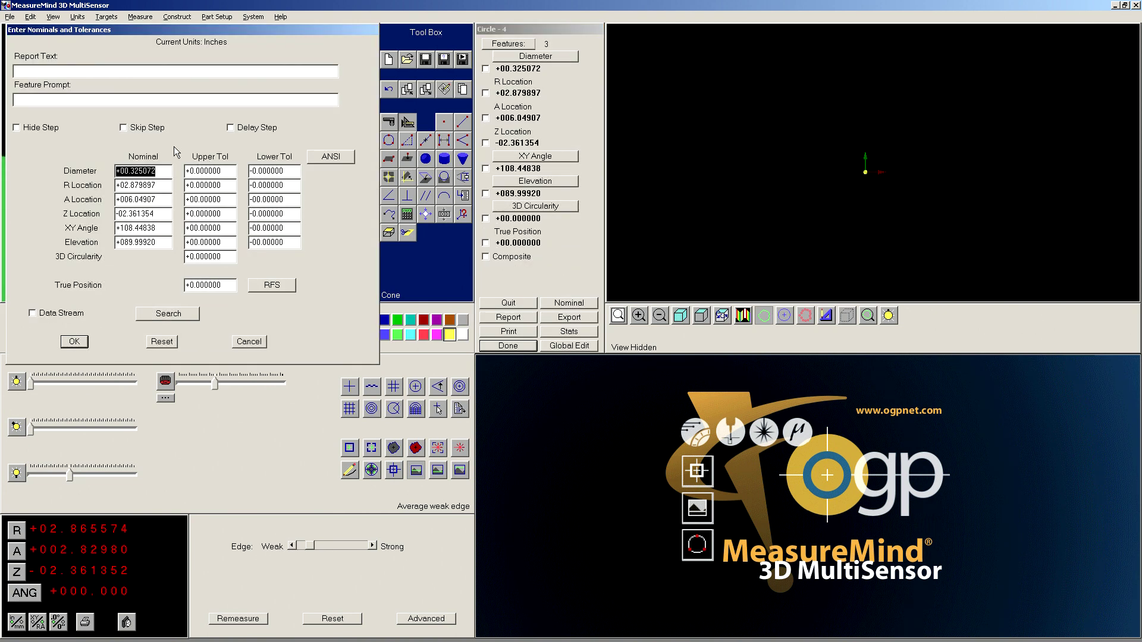
{"action": "left_click", "coordinate": [35, 130]}
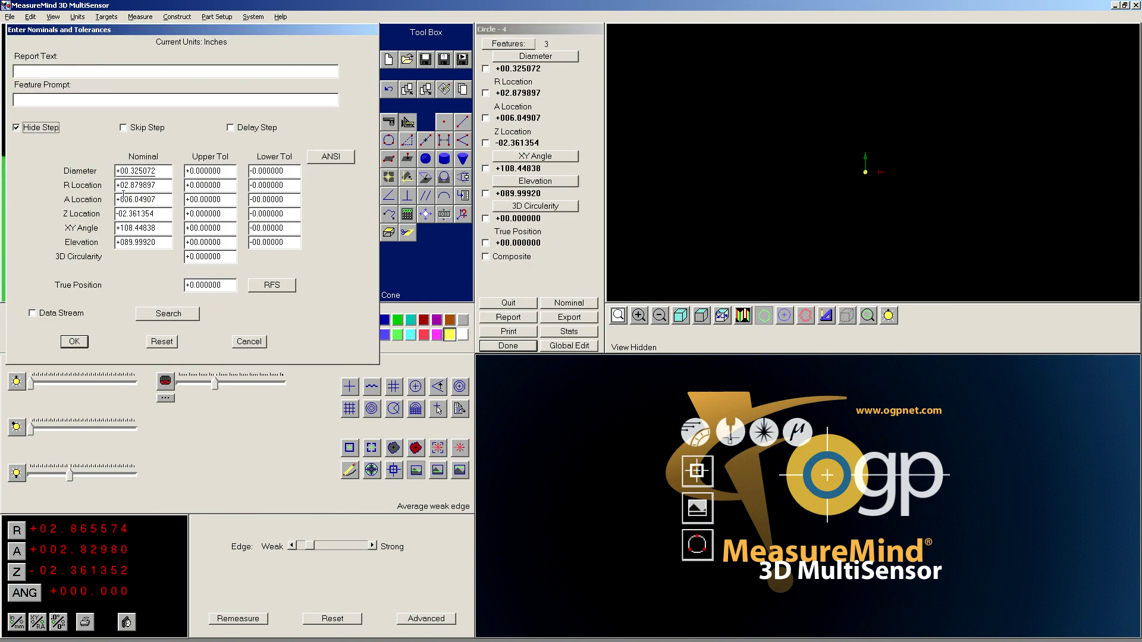
{"action": "left_click", "coordinate": [74, 342]}
{"action": "left_click", "coordinate": [508, 346]}
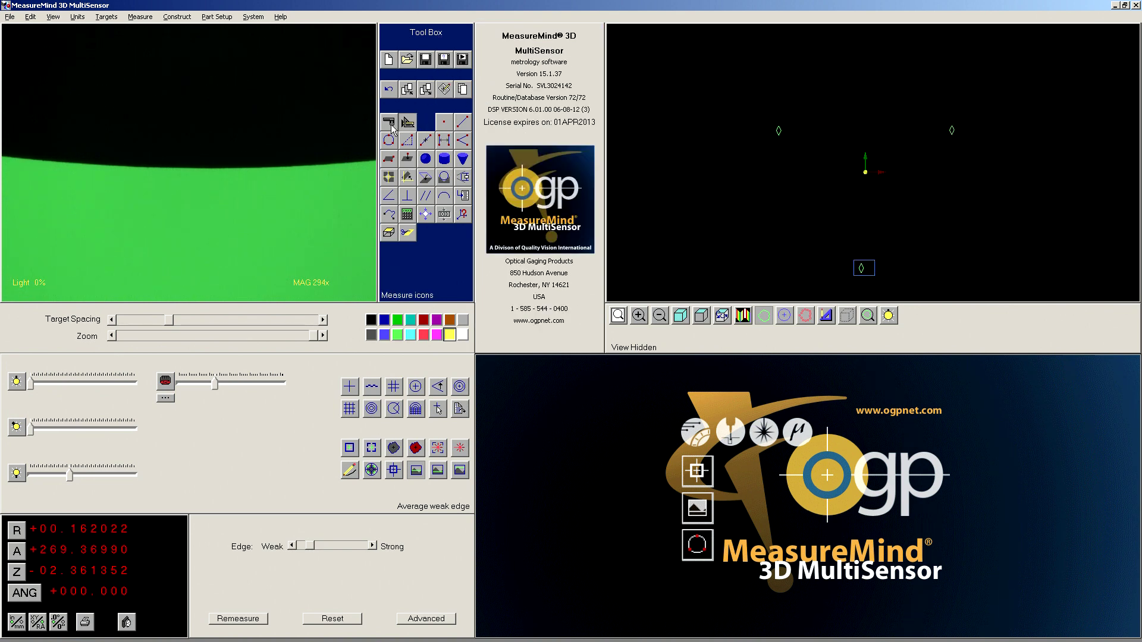
Trace a FeatureFinder line along the part edge, resetting points and tuning the Rough slider
{"action": "left_click", "coordinate": [371, 470]}
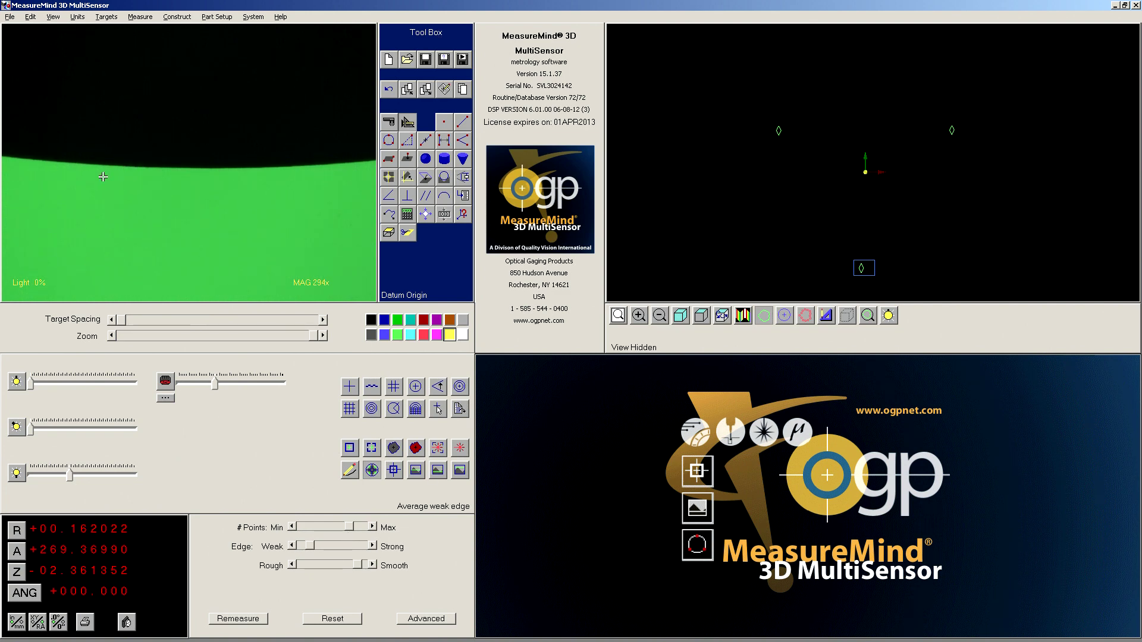
{"action": "mouse_move", "coordinate": [52, 160]}
{"action": "left_mouse_down"}
{"action": "mouse_move", "coordinate": [339, 159]}
{"action": "mouse_move", "coordinate": [315, 165]}
{"action": "left_mouse_up"}
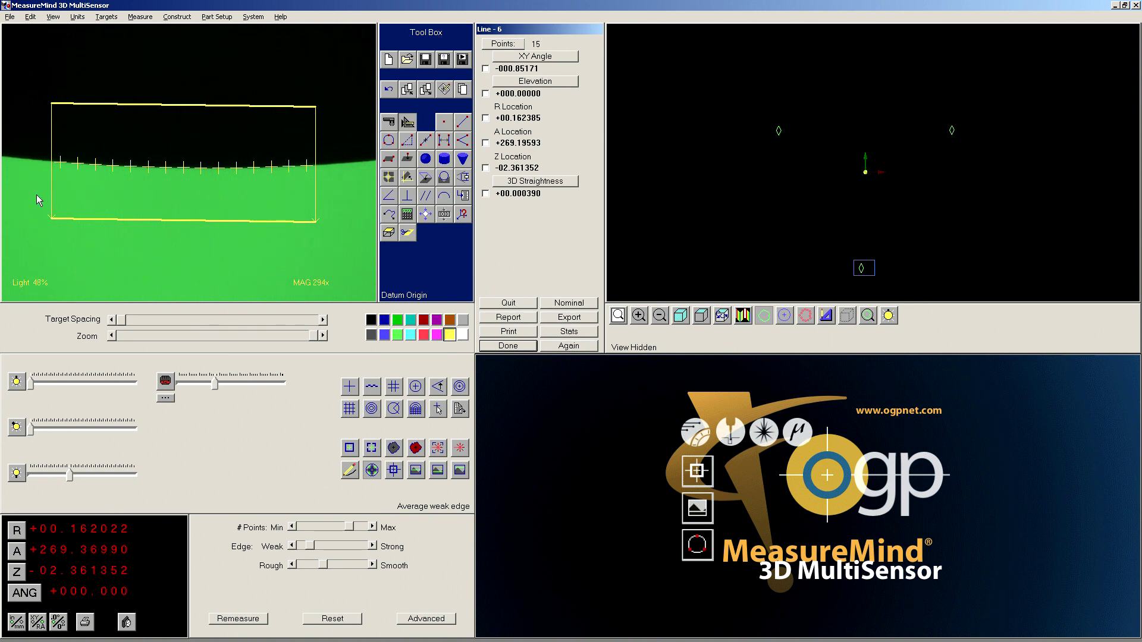
{"action": "left_click", "coordinate": [511, 45]}
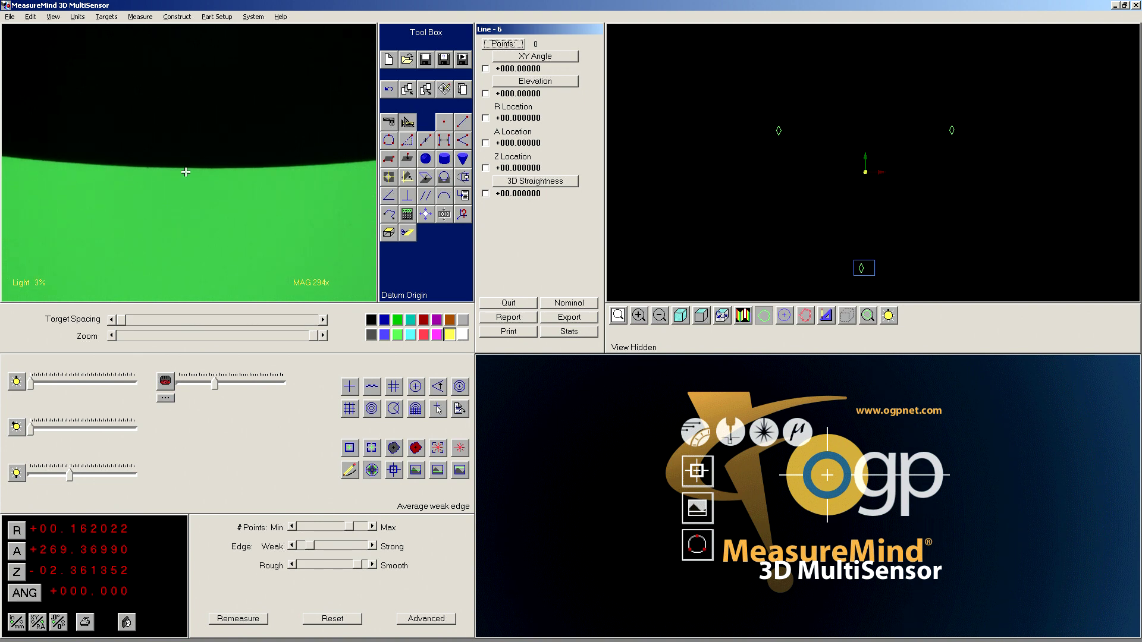
{"action": "left_click_drag", "start_coordinate": [78, 161], "coordinate": [296, 167]}
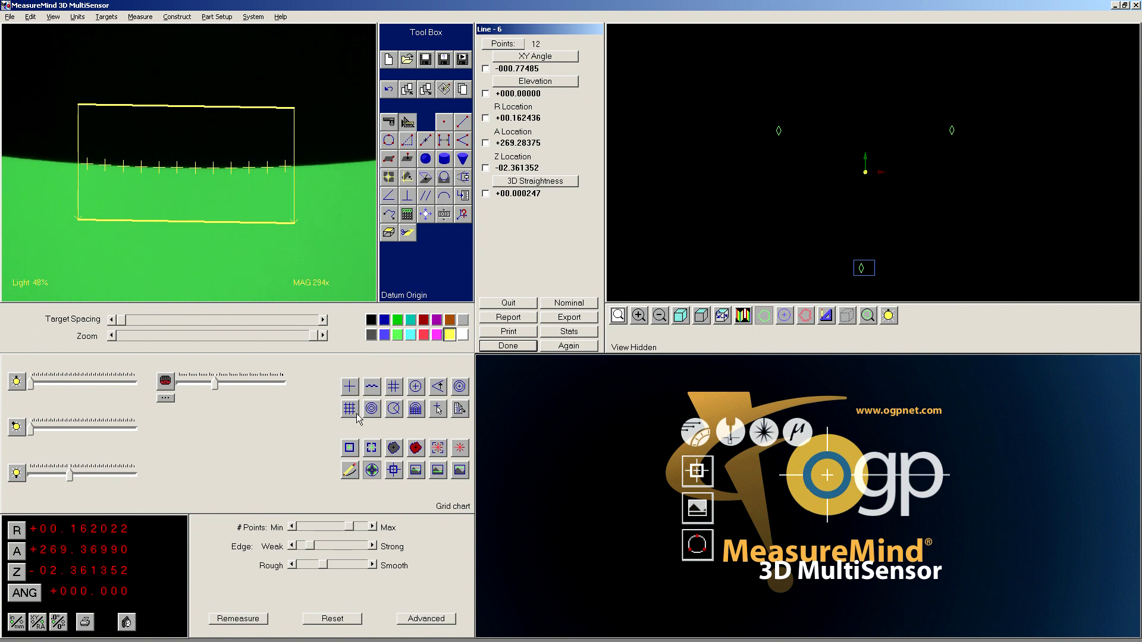
{"action": "left_click_drag", "start_coordinate": [323, 565], "coordinate": [356, 566]}
{"action": "left_click", "coordinate": [265, 620]}
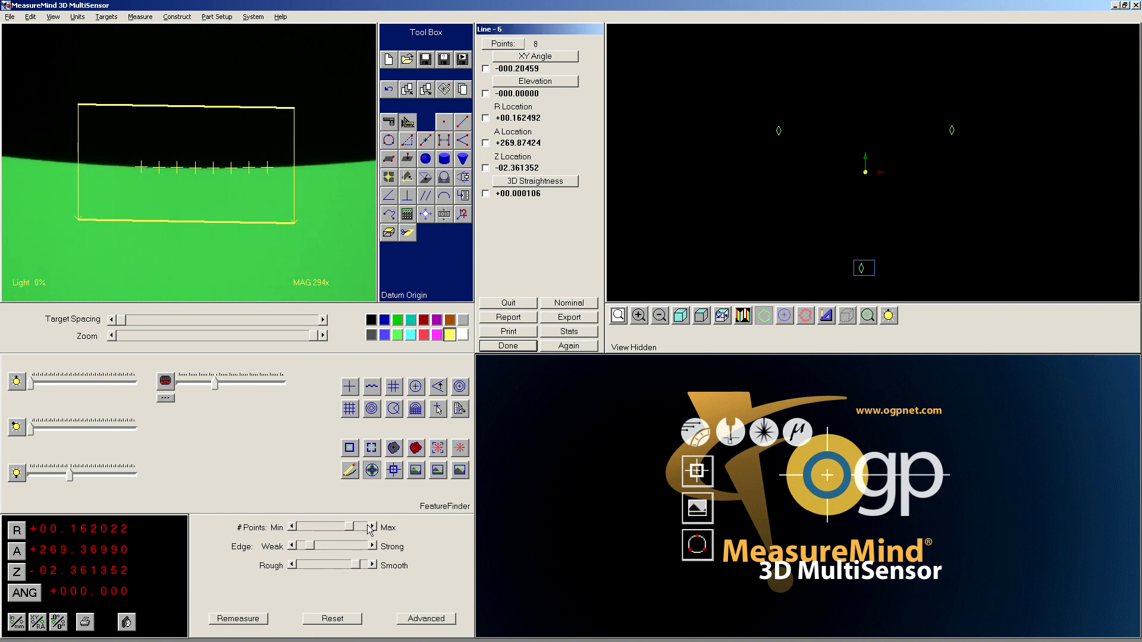
{"action": "left_click_drag", "start_coordinate": [359, 568], "coordinate": [337, 568]}
Remeasure and retrace the FeatureFinder line along the edge to capture 12 points
{"action": "left_click", "coordinate": [262, 619]}
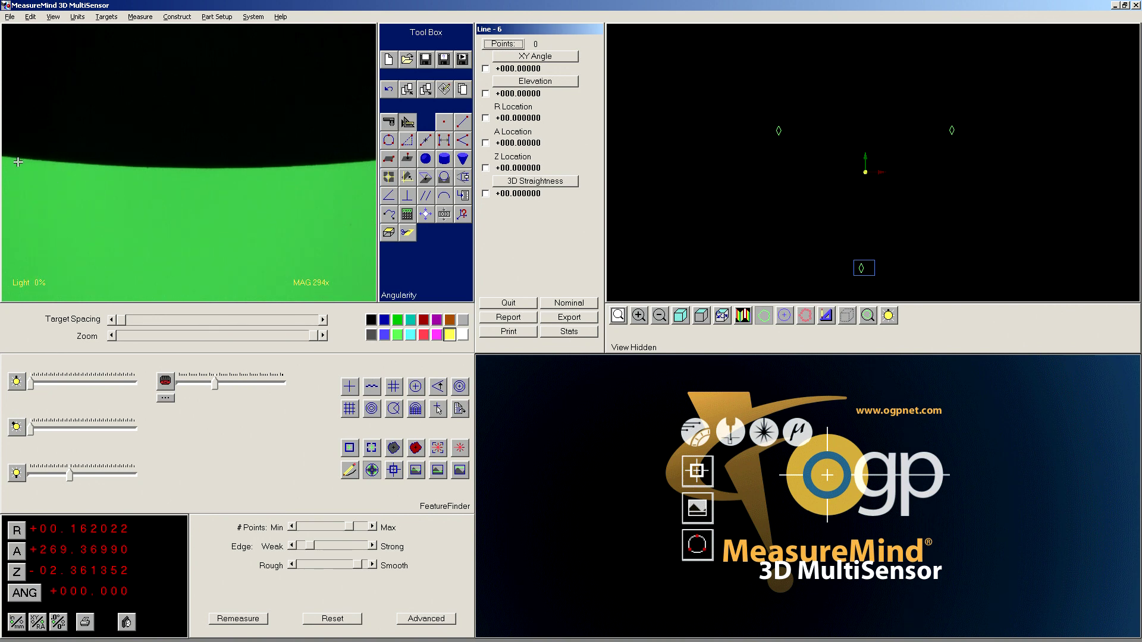
{"action": "left_click_drag", "start_coordinate": [16, 159], "coordinate": [360, 161]}
{"action": "mouse_move", "coordinate": [82, 164]}
{"action": "left_mouse_down"}
{"action": "mouse_move", "coordinate": [300, 165]}
{"action": "mouse_move", "coordinate": [279, 168]}
{"action": "mouse_move", "coordinate": [291, 169]}
{"action": "left_mouse_up"}
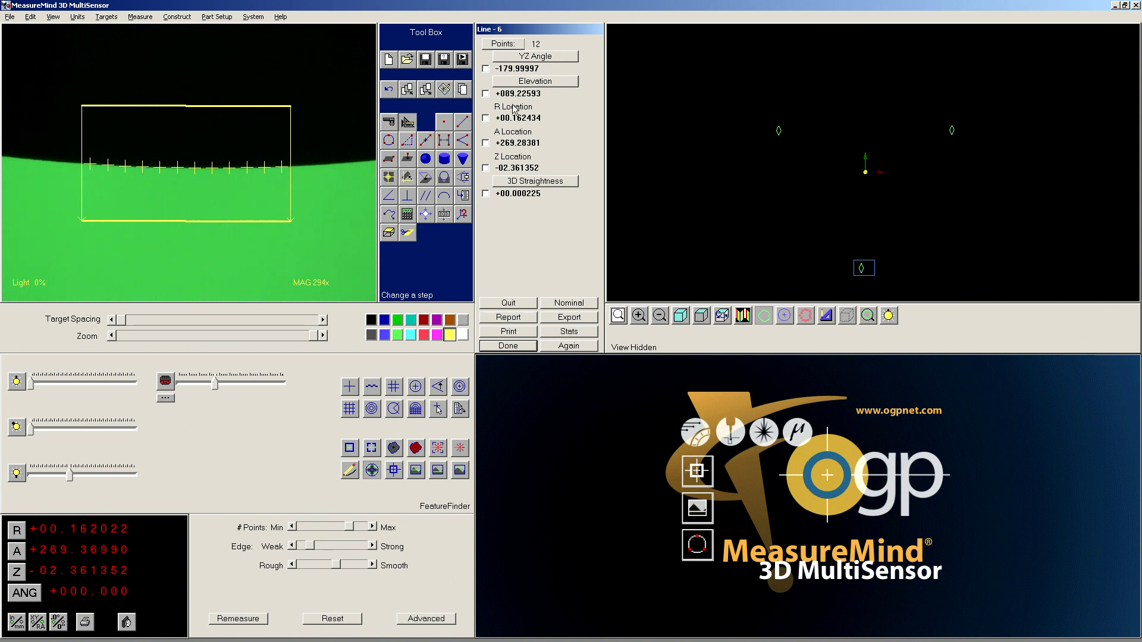
Cycle the reported angle back to XY Angle and accept line step 6
{"action": "left_click", "coordinate": [556, 59]}
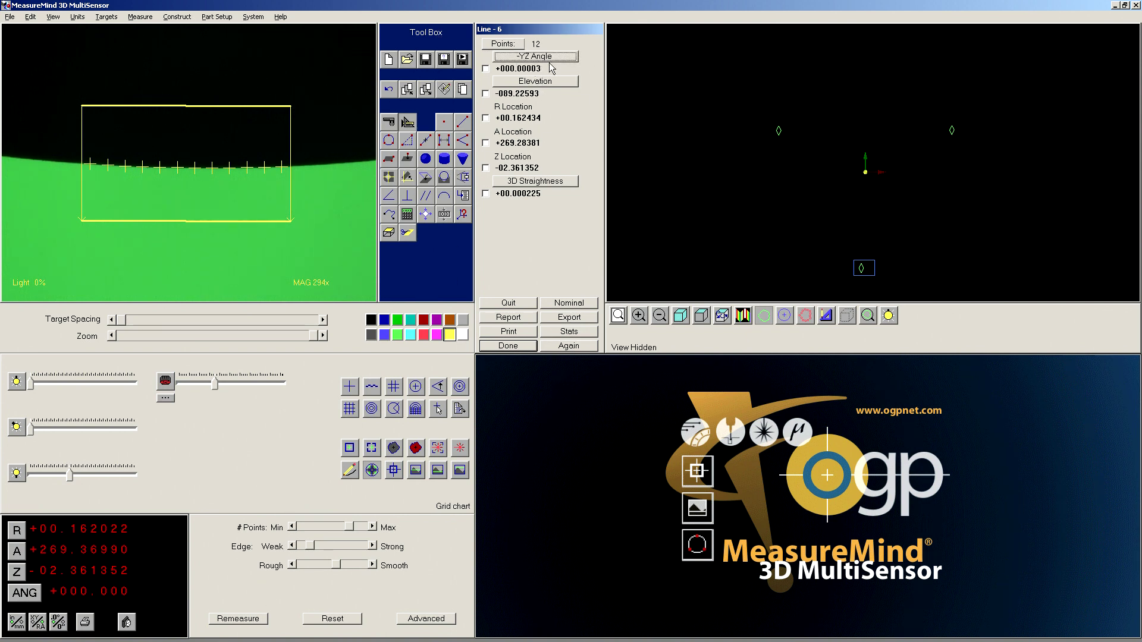
{"action": "left_click", "coordinate": [555, 58]}
{"action": "left_click", "coordinate": [555, 59]}
{"action": "left_click", "coordinate": [514, 346]}
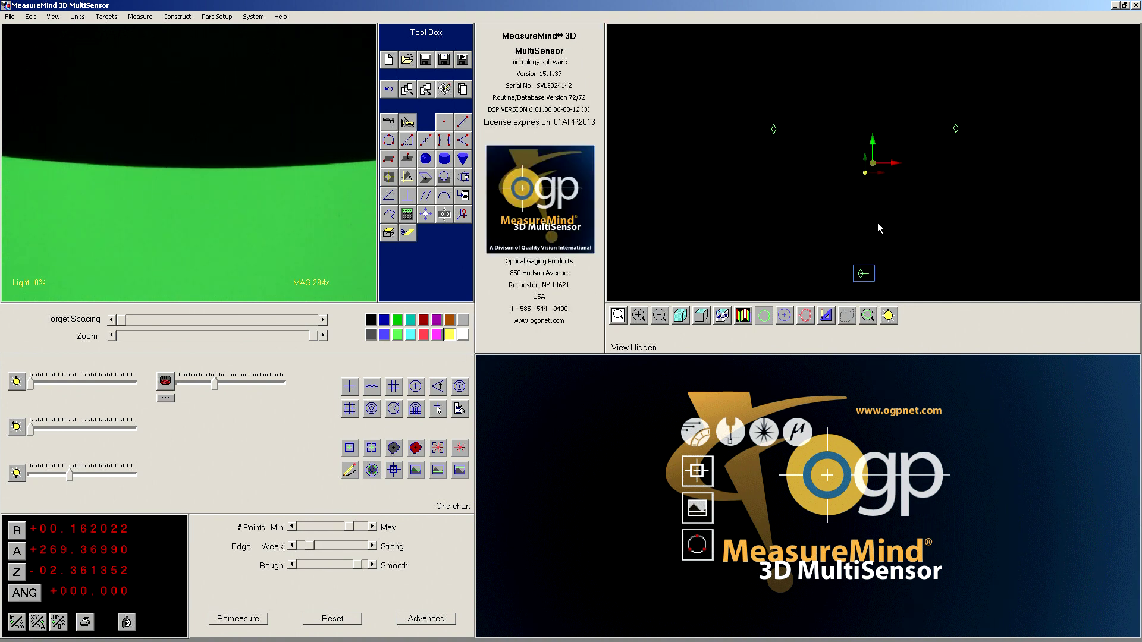
Copy line step 6 23 times with a Y/A offset of 15
{"action": "left_click", "coordinate": [462, 91]}
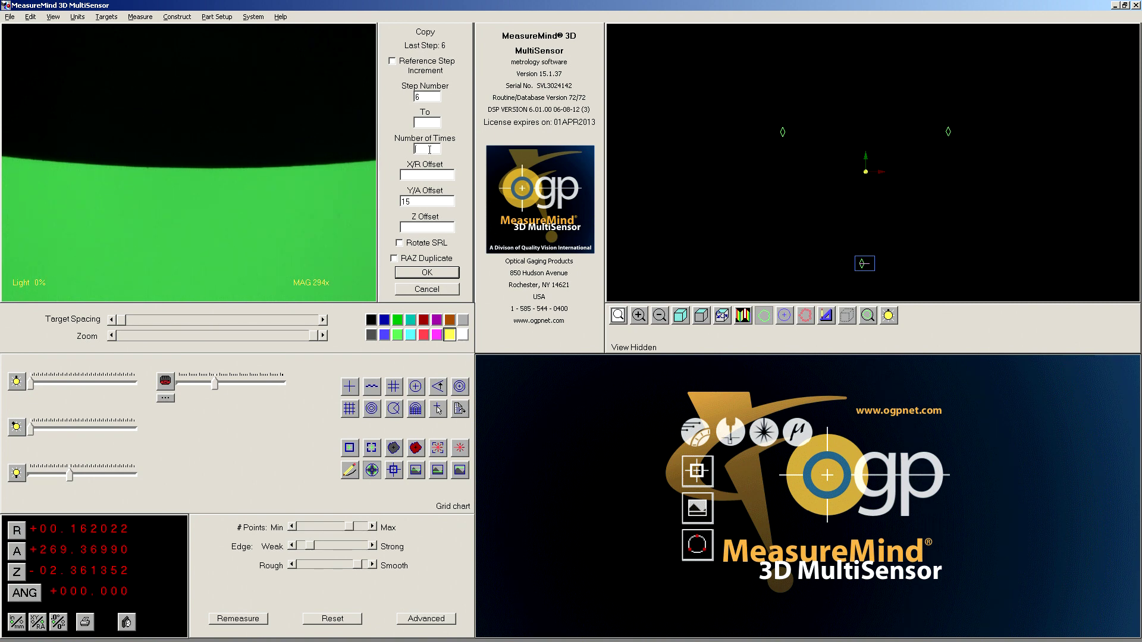
{"action": "left_click", "coordinate": [37, 621]}
{"action": "left_click", "coordinate": [37, 622]}
{"action": "left_click", "coordinate": [436, 275]}
{"action": "left_click", "coordinate": [548, 354]}
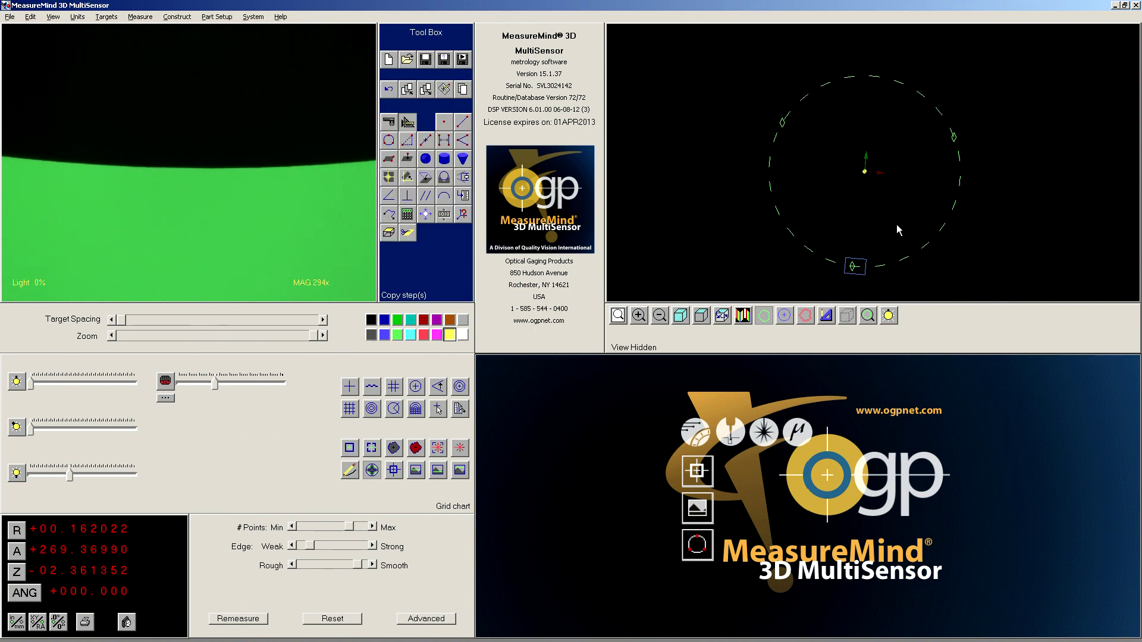
{"action": "left_click", "coordinate": [701, 315]}
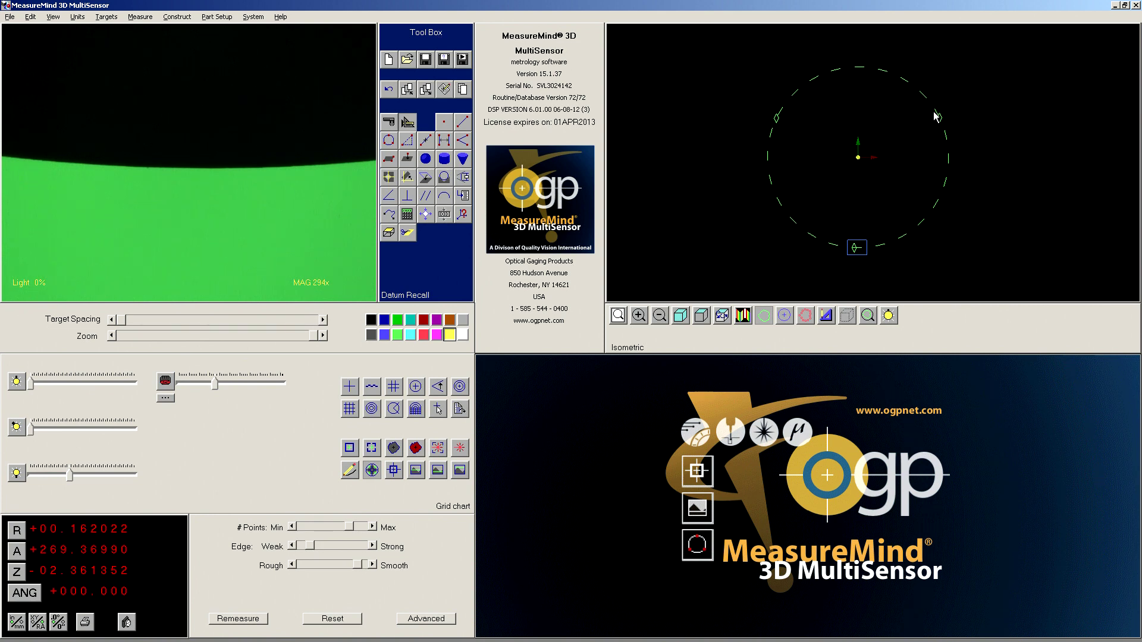
Zoom into the isometric ring of copied lines and begin a new step 30
{"action": "scroll", "coordinate": [824, 71], "scroll_direction": "up", "scroll_amount": 3}
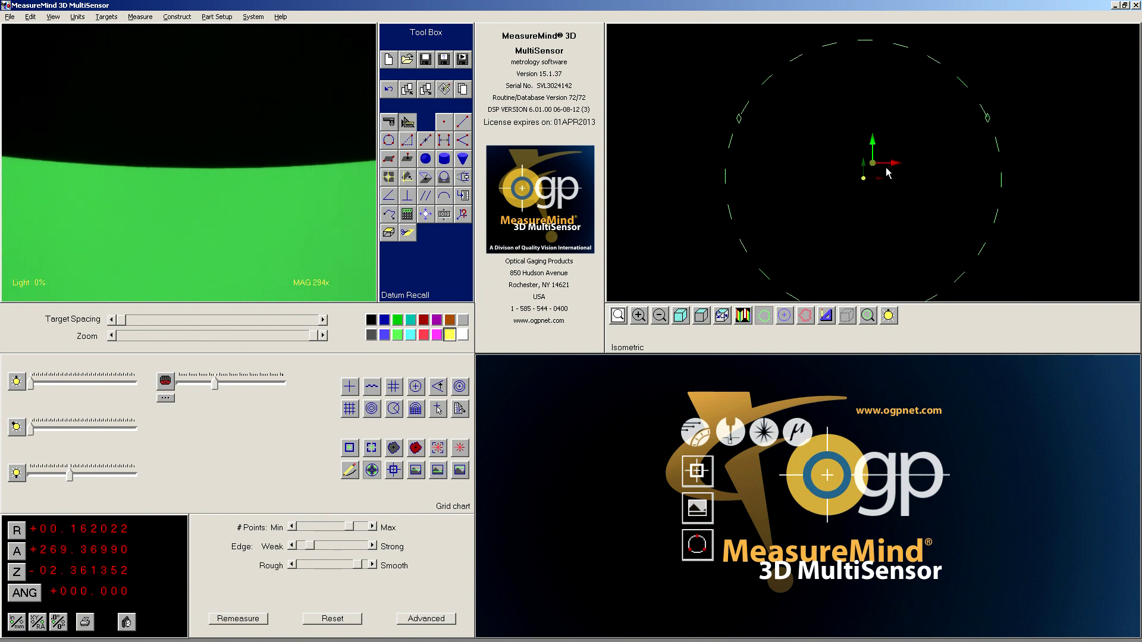
{"action": "left_click", "coordinate": [844, 97]}
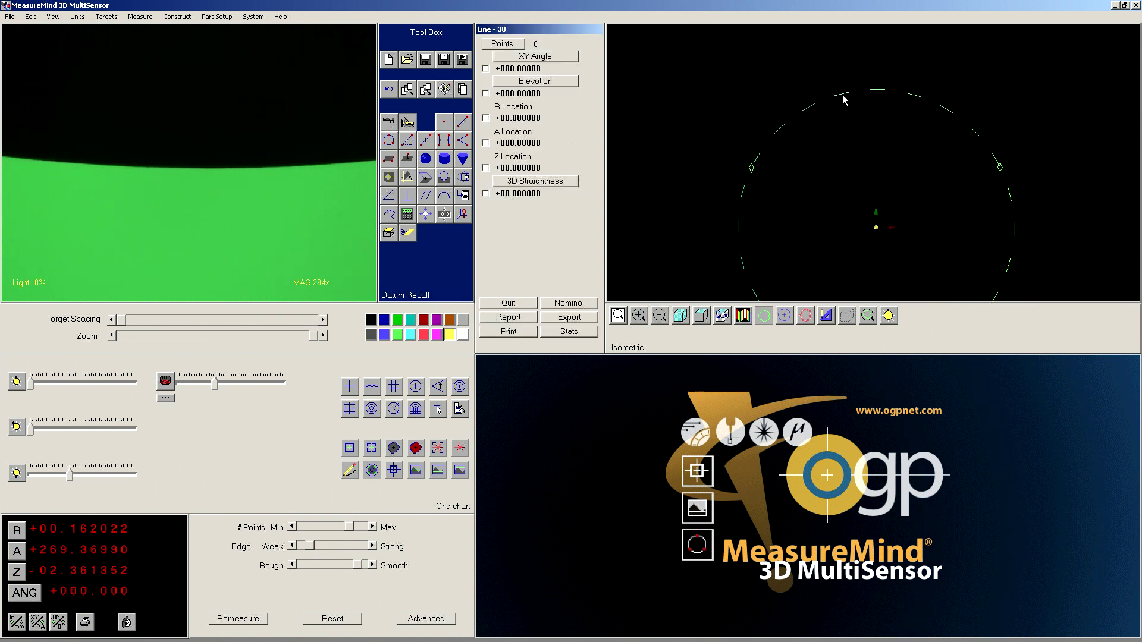
Close the line results, start Circle step 30, and clear its picked reference features
{"action": "left_click", "coordinate": [575, 357]}
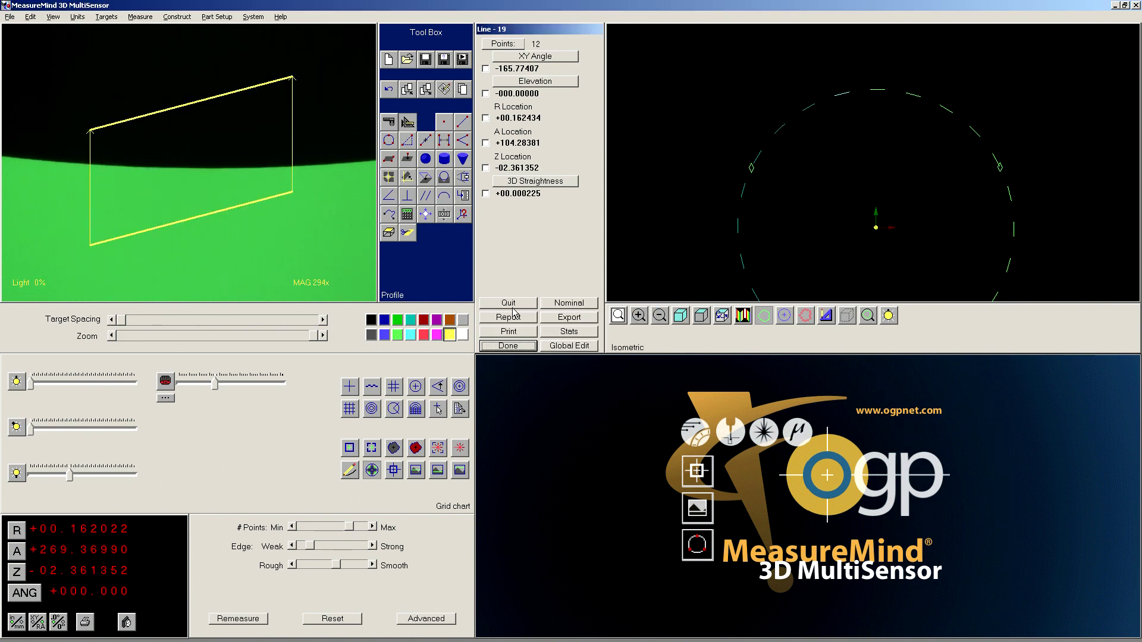
{"action": "key", "text": "Return"}
{"action": "left_click", "coordinate": [395, 148]}
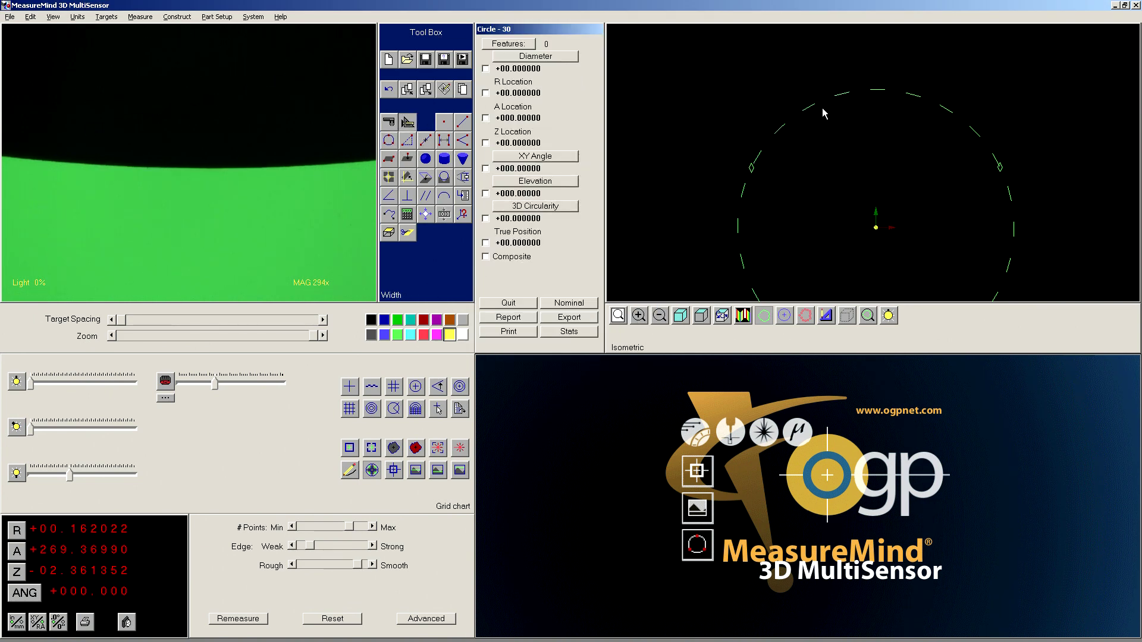
{"action": "left_click", "coordinate": [879, 91]}
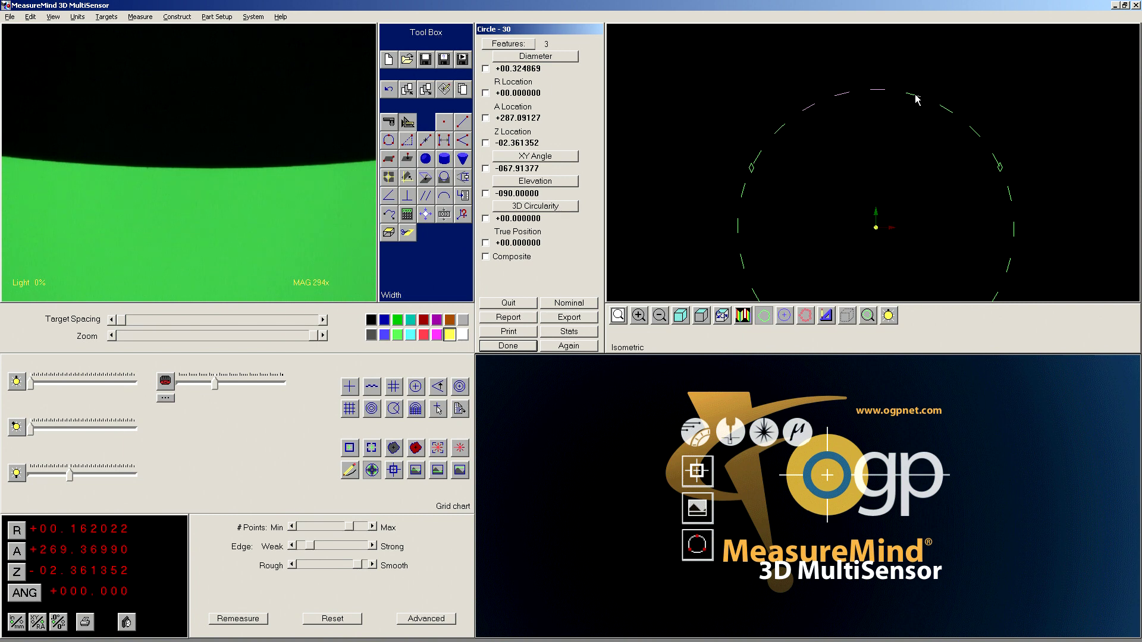
{"action": "left_click", "coordinate": [915, 96]}
{"action": "left_click", "coordinate": [517, 46]}
Zoom to fit and nudge the 3-D view so the full ring of lines shows
{"action": "left_click", "coordinate": [507, 46]}
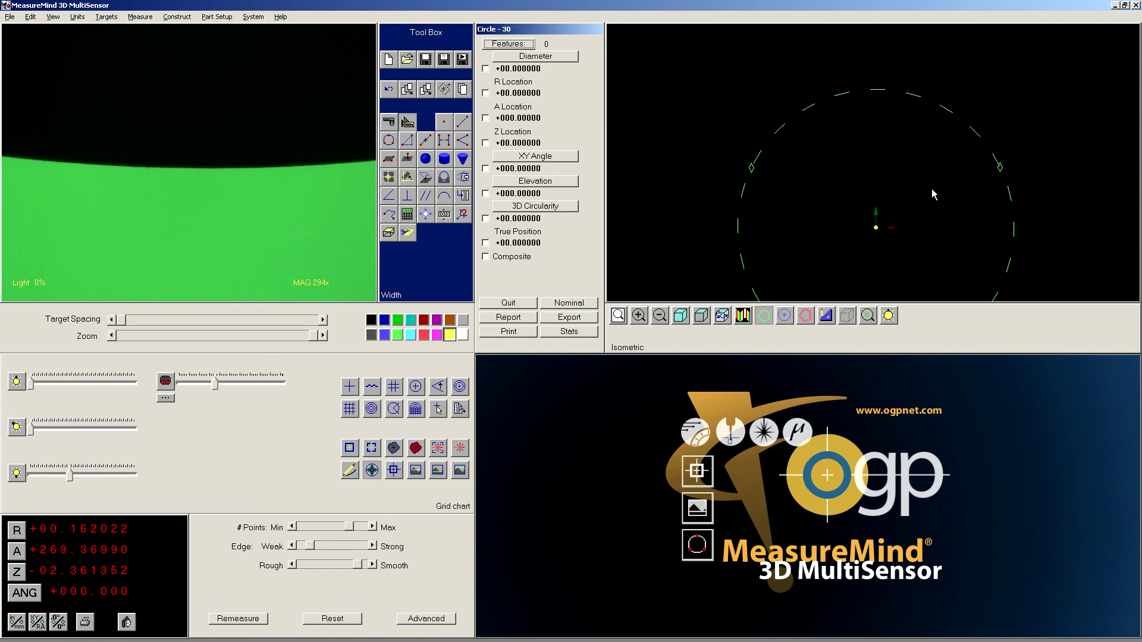
{"action": "left_click", "coordinate": [931, 187]}
{"action": "scroll", "coordinate": [905, 171], "scroll_direction": "up", "scroll_amount": 3}
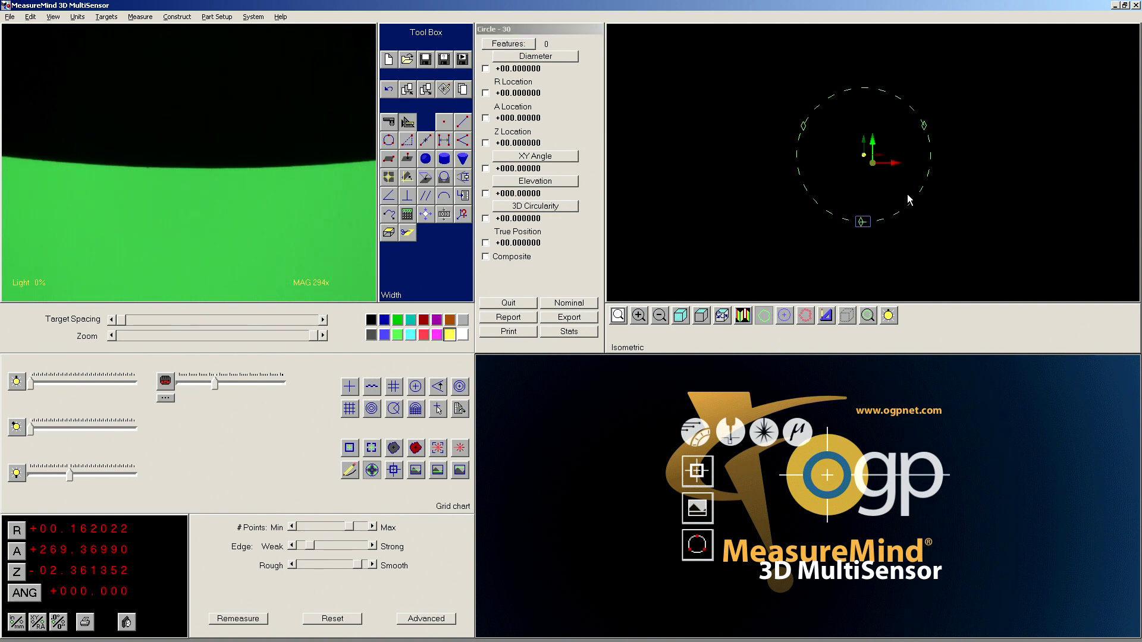
{"action": "scroll", "coordinate": [926, 152], "scroll_direction": "down", "scroll_amount": 3}
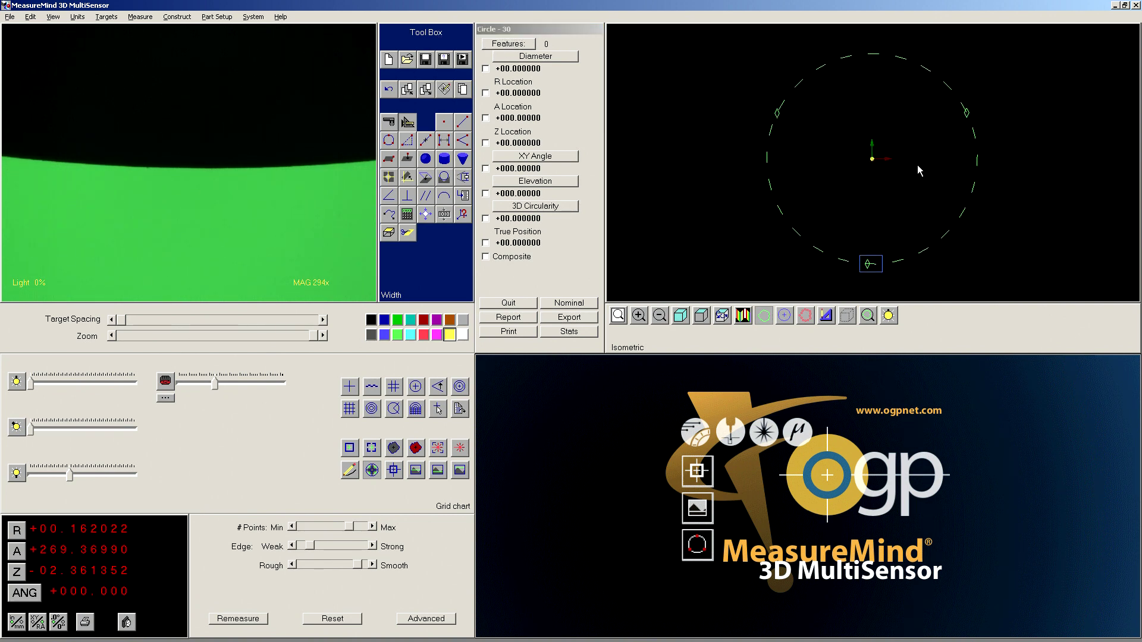
{"action": "left_click_drag", "start_coordinate": [919, 178], "coordinate": [917, 175]}
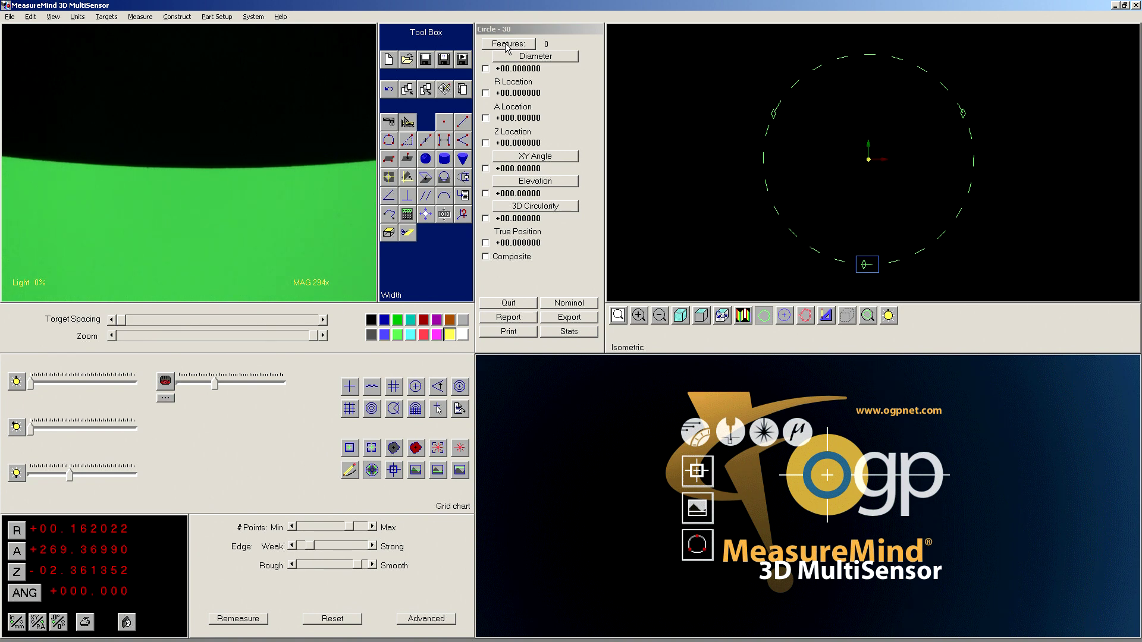
Make circle step 30 a composite circle referencing line steps 6-29, then finish it
{"action": "left_click", "coordinate": [506, 45]}
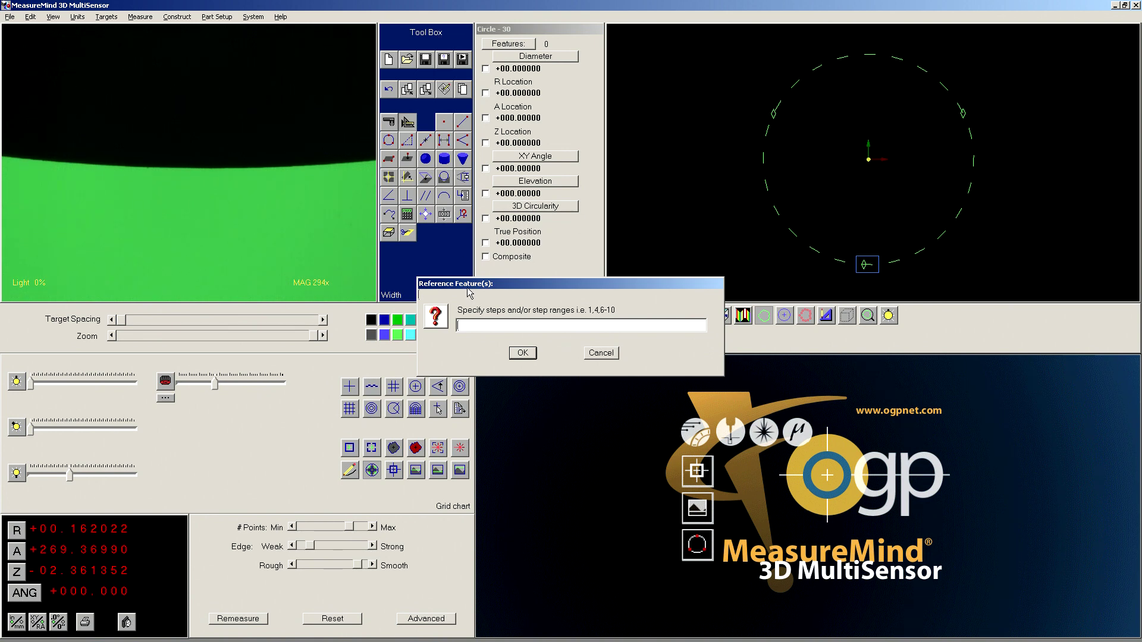
{"action": "type", "text": "6-"}
{"action": "type", "text": "29"}
{"action": "left_click", "coordinate": [522, 353]}
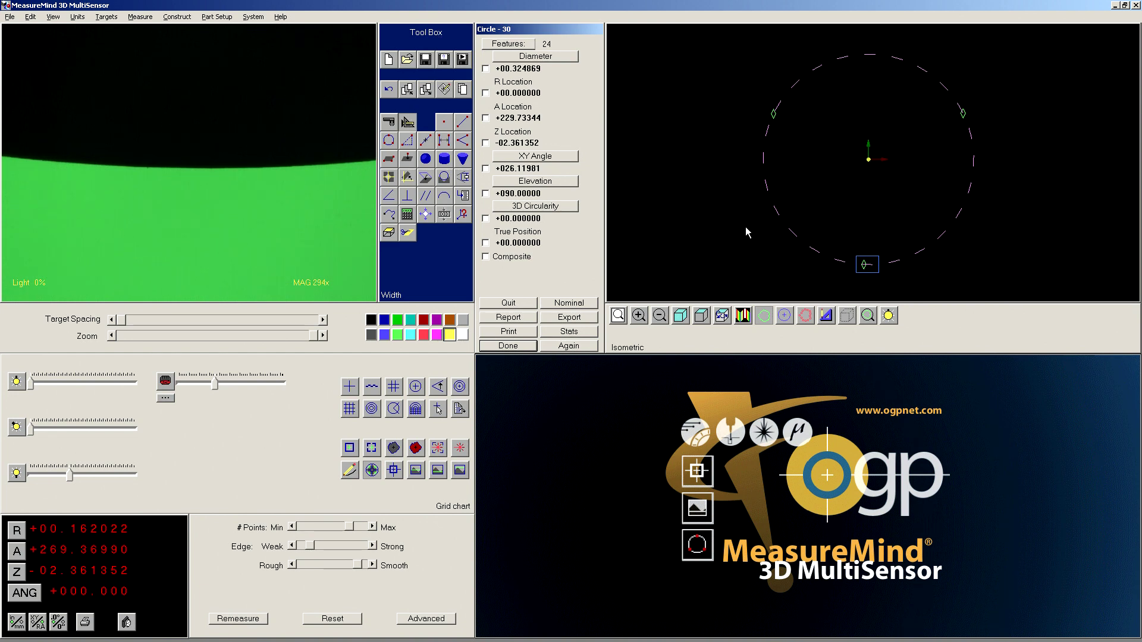
{"action": "left_click", "coordinate": [486, 256]}
{"action": "left_click", "coordinate": [510, 348]}
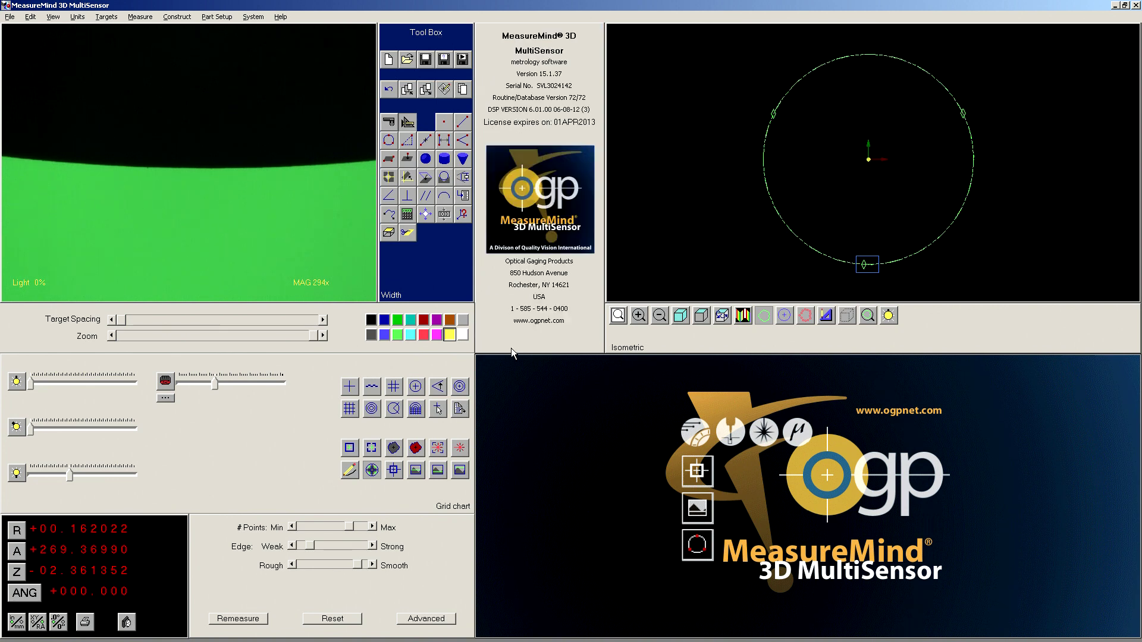
Delete circle step 30 and start a new constructed circle step
{"action": "left_click", "coordinate": [390, 89]}
{"action": "left_click", "coordinate": [559, 357]}
{"action": "left_click", "coordinate": [390, 145]}
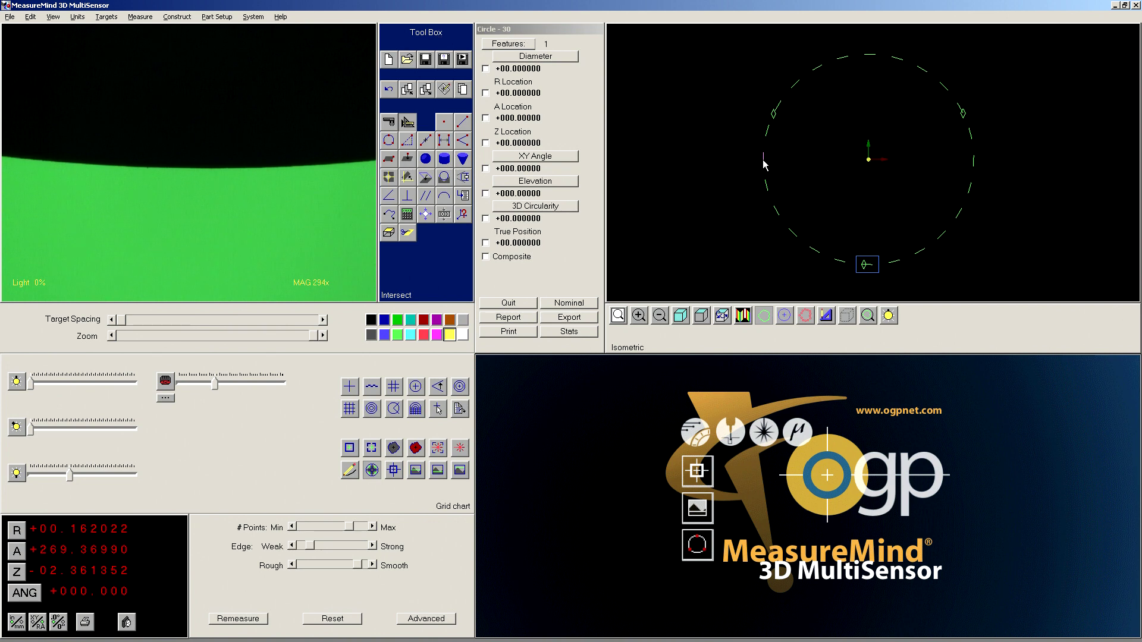
Fit the new circle as a composite from line segments picked on the ring, then finish it
{"action": "left_click", "coordinate": [487, 257]}
{"action": "left_click", "coordinate": [779, 213]}
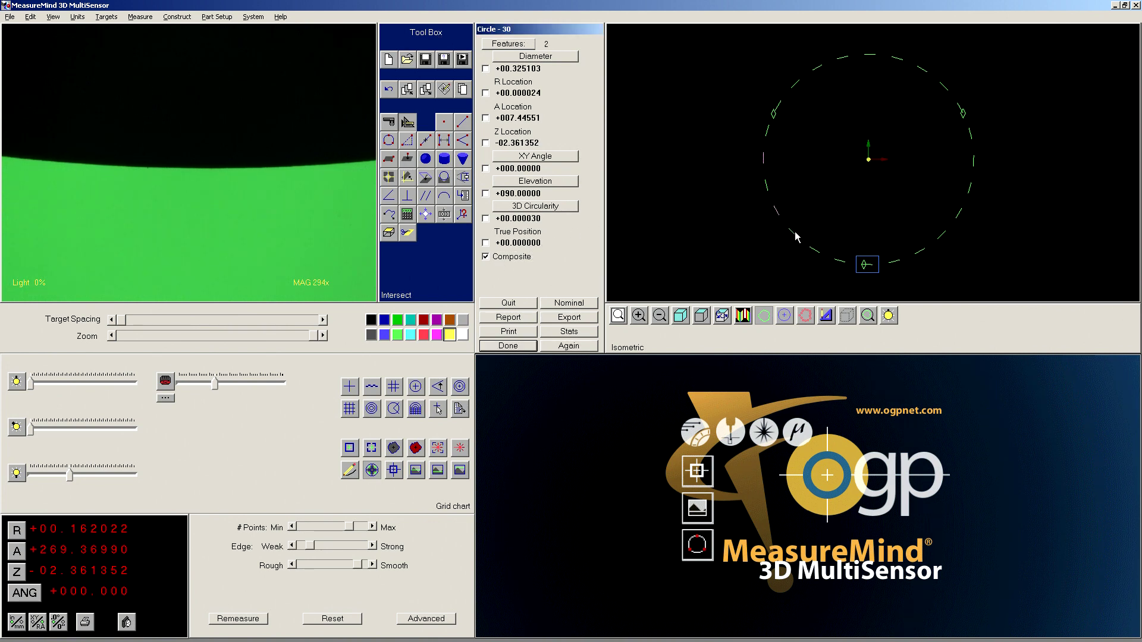
{"action": "left_click", "coordinate": [796, 233]}
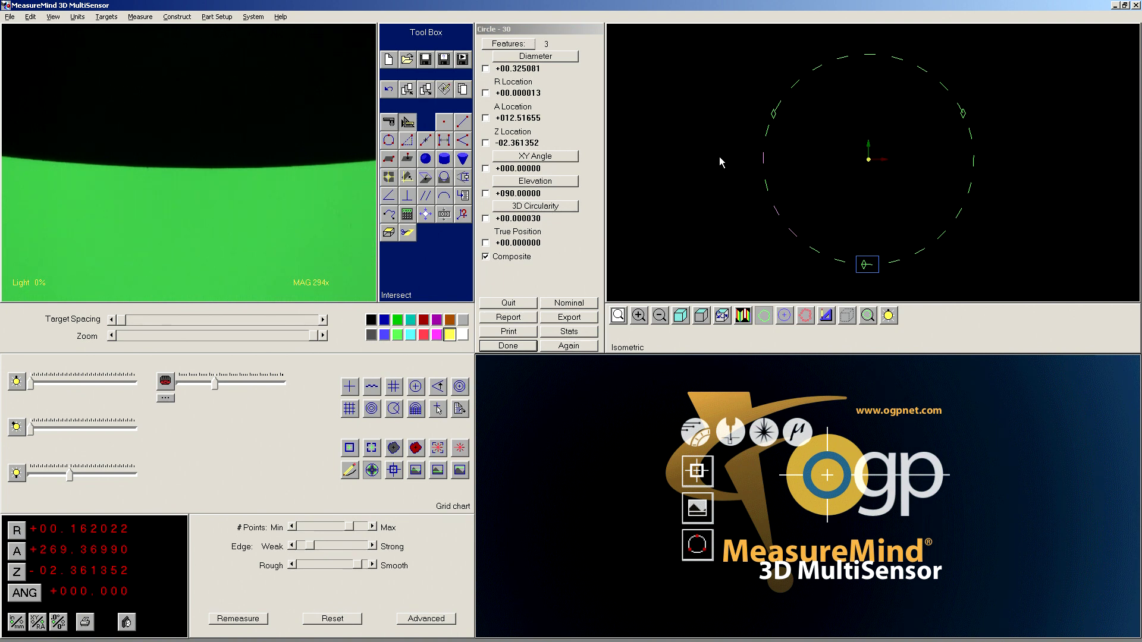
{"action": "left_click", "coordinate": [509, 346]}
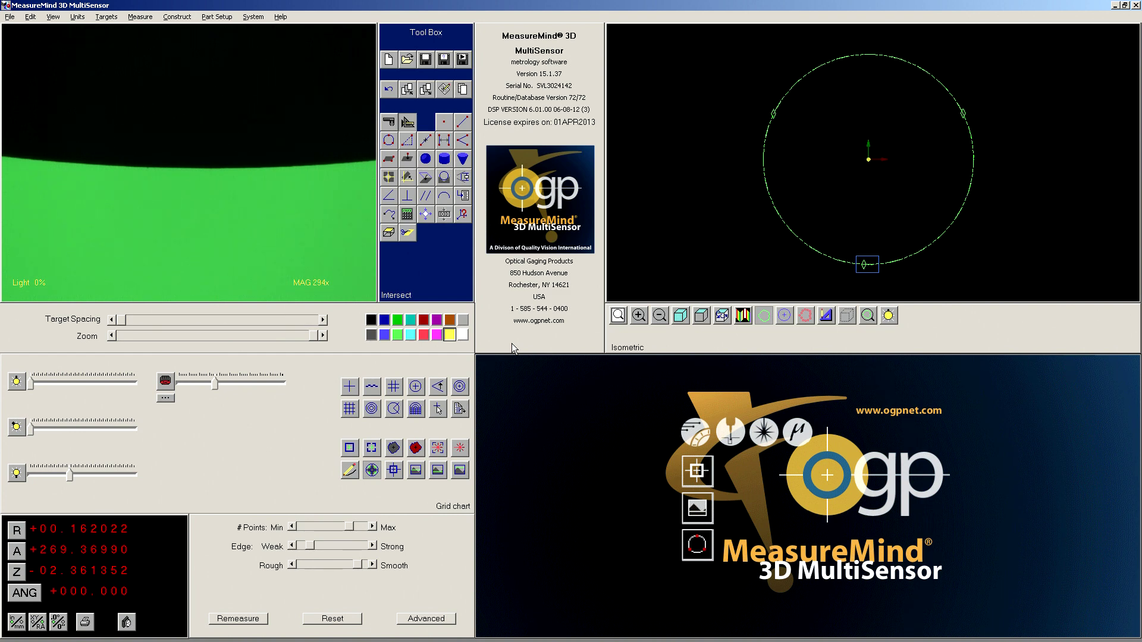
Show the Print/Edit step list in detailed view, with circle step 30 referencing 24, 26, 27
{"action": "left_click", "coordinate": [10, 18]}
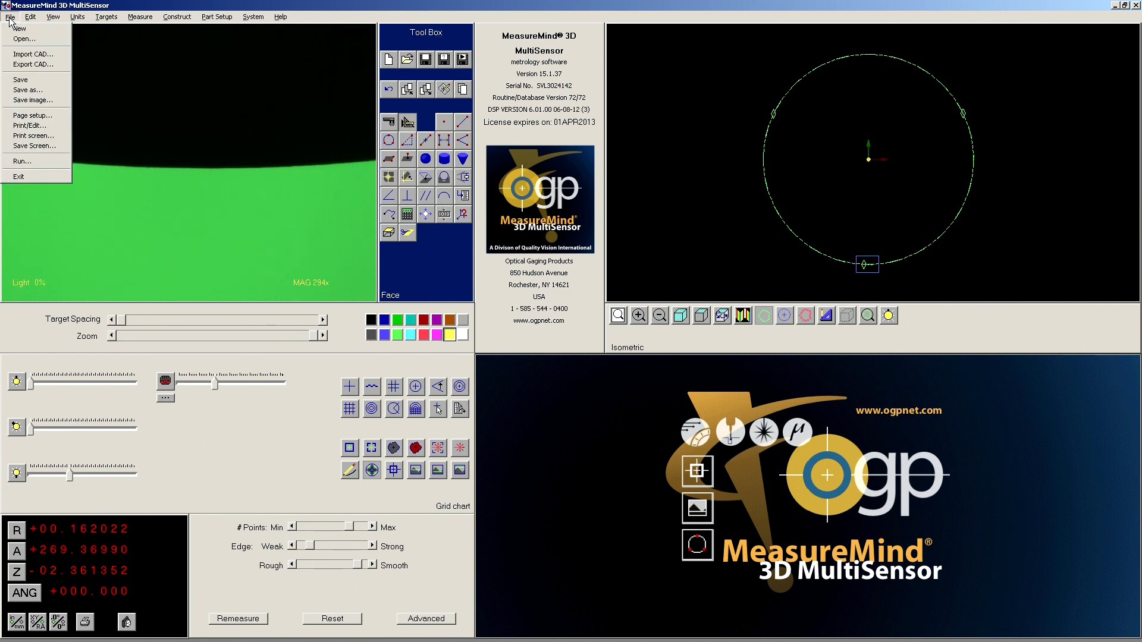
{"action": "left_click", "coordinate": [30, 125]}
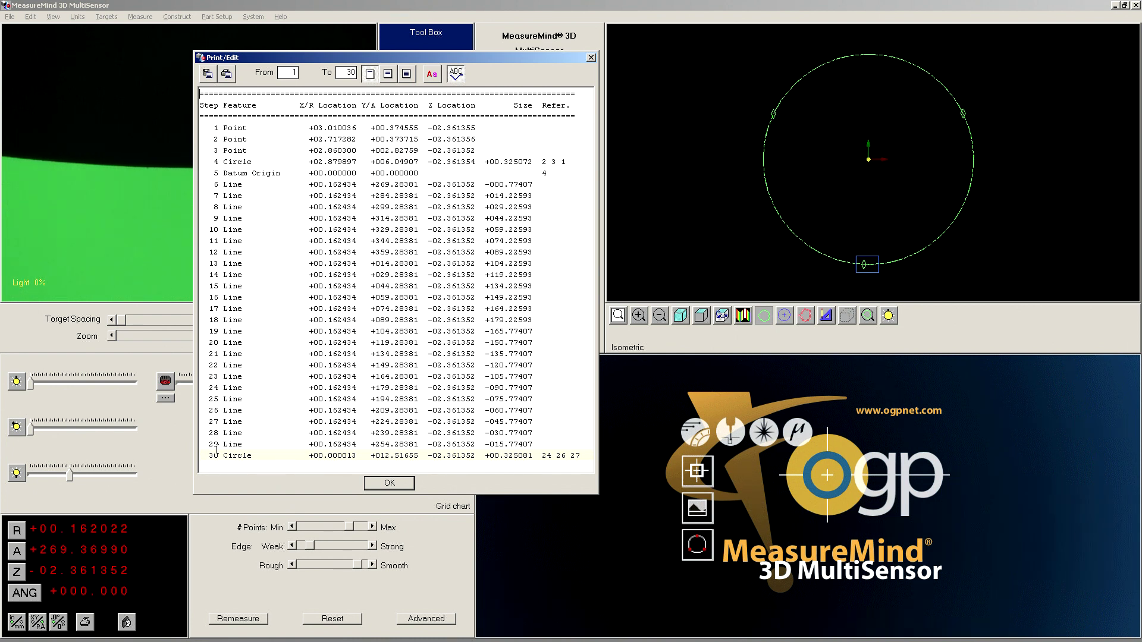
{"action": "left_click", "coordinate": [388, 74]}
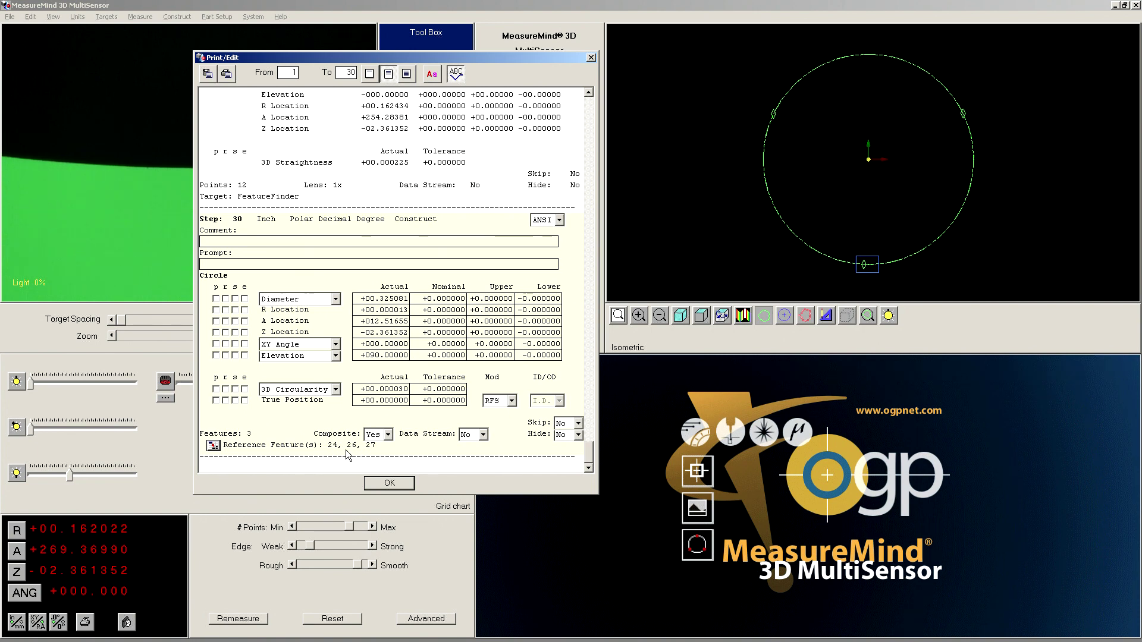
Open step 30's Reference Features popup (24, 26, 27) and move it right, clear of the list
{"action": "left_click", "coordinate": [213, 446]}
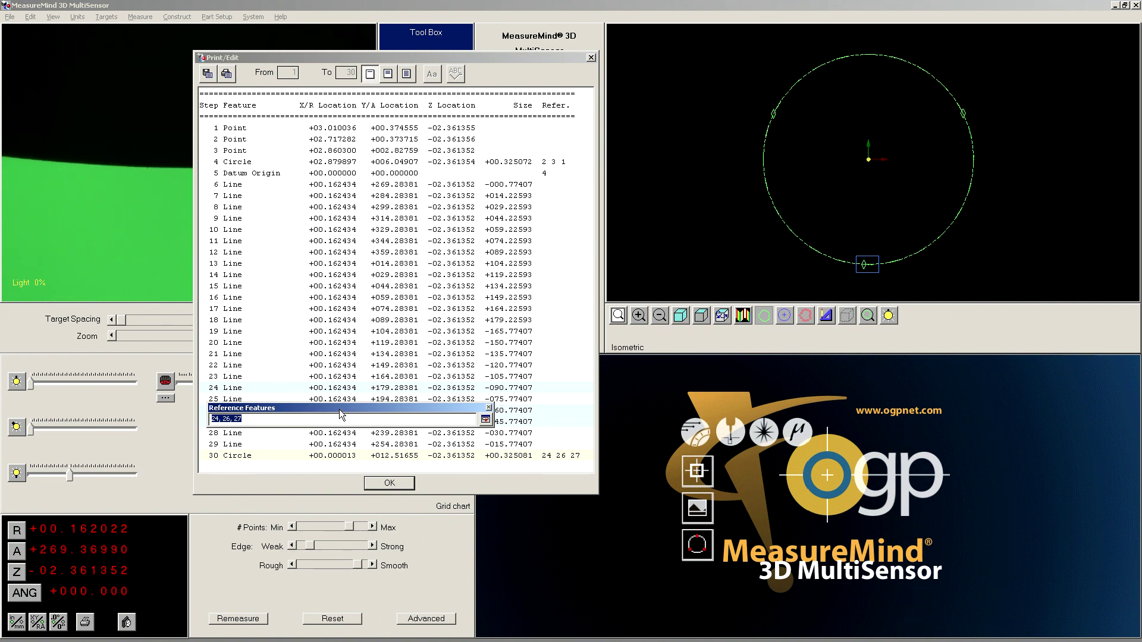
{"action": "left_click_drag", "start_coordinate": [339, 409], "coordinate": [741, 406]}
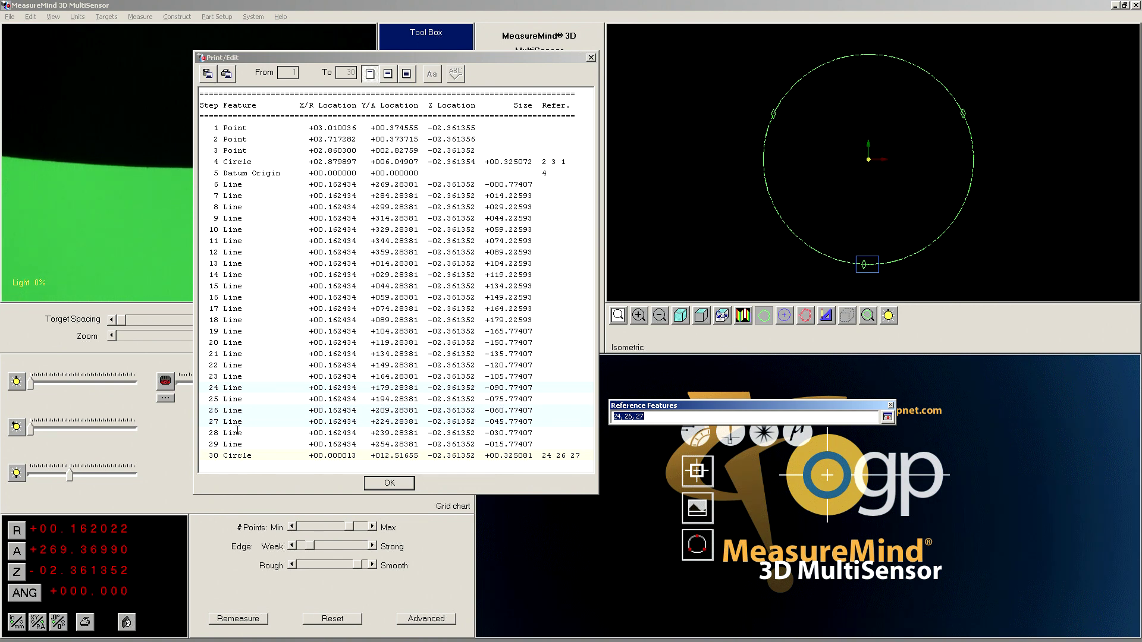
Select line steps 6 through 29 as step 30's references, adjusting 17-22, and apply them
{"action": "left_click", "coordinate": [234, 184]}
{"action": "left_click", "coordinate": [243, 444], "text": "shift"}
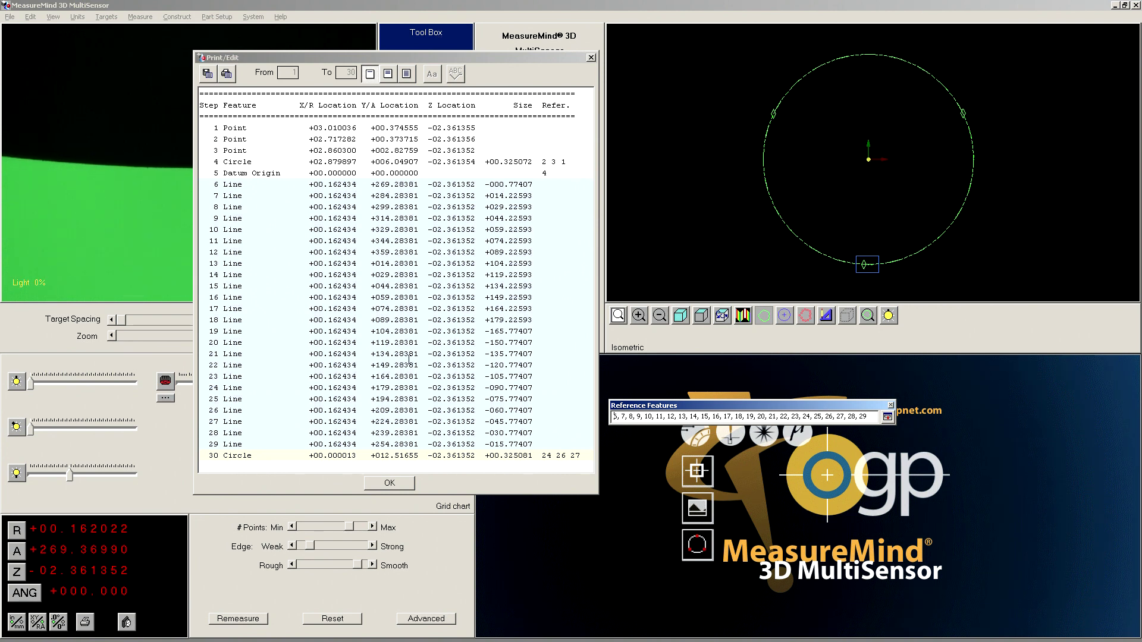
{"action": "left_click", "coordinate": [306, 355], "text": "ctrl"}
{"action": "left_click", "coordinate": [313, 341], "text": "ctrl"}
{"action": "left_click", "coordinate": [292, 361], "text": "ctrl"}
{"action": "left_click", "coordinate": [294, 331], "text": "ctrl"}
{"action": "left_click", "coordinate": [290, 309], "text": "ctrl"}
{"action": "left_click", "coordinate": [887, 417]}
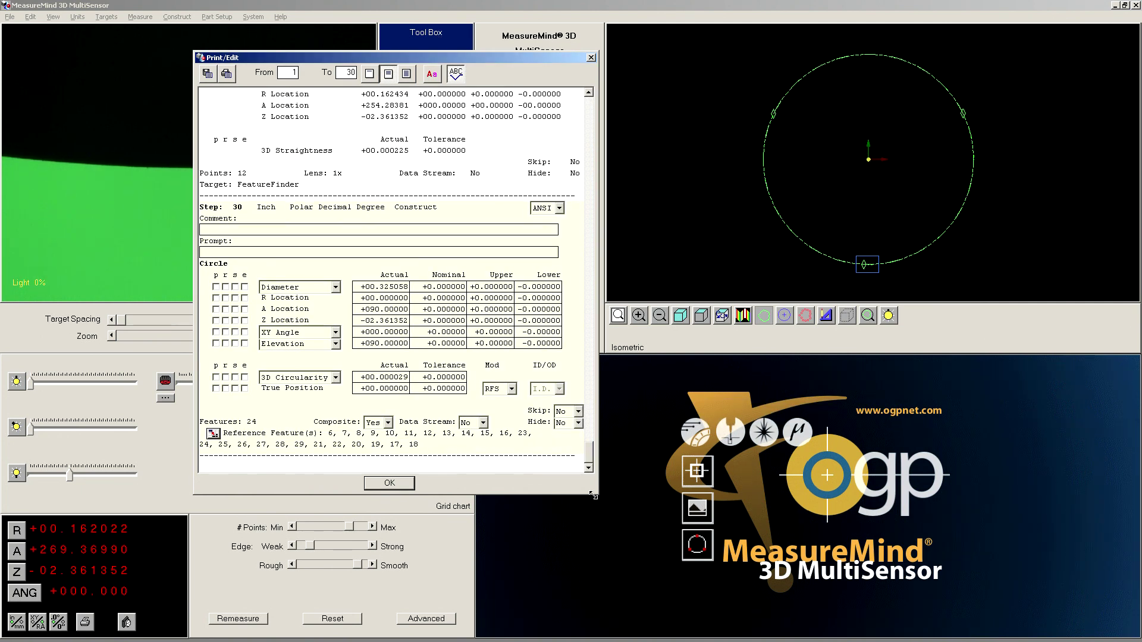
Close Print/Edit and reopen circle step 30, showing 24 features and diameter +00.325058
{"action": "left_click", "coordinate": [392, 484]}
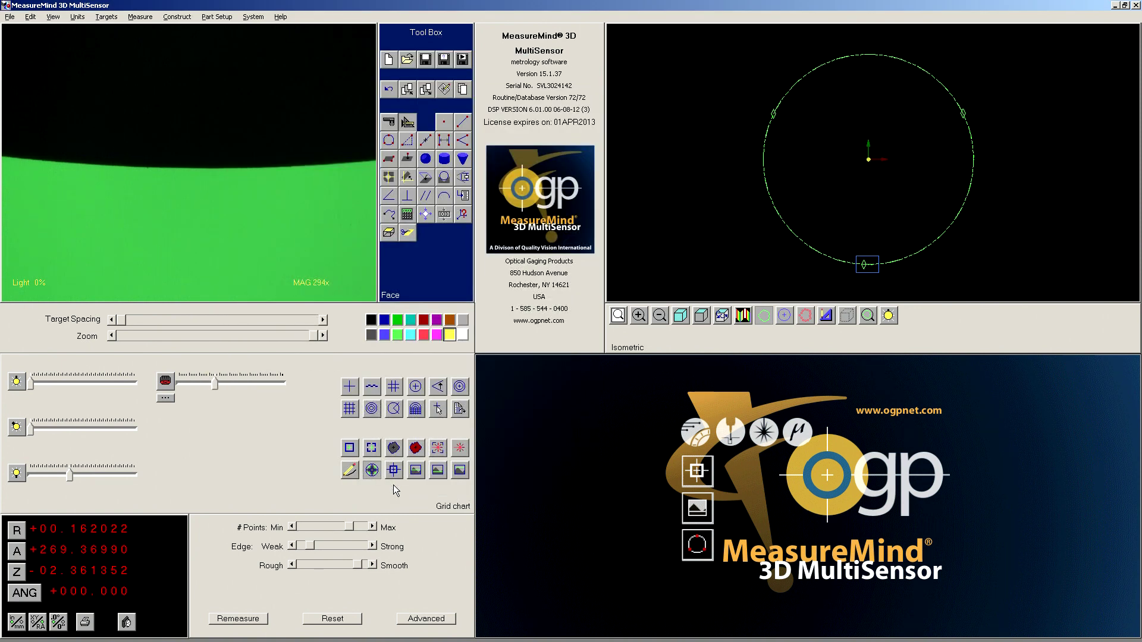
{"action": "left_click", "coordinate": [444, 88]}
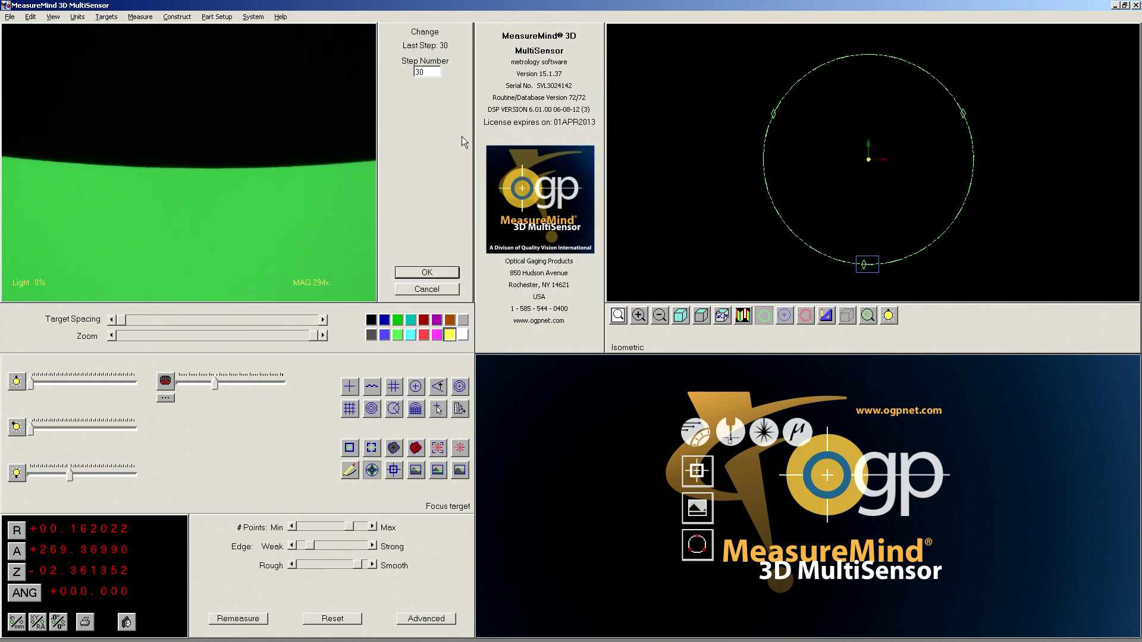
{"action": "key", "text": "Return"}
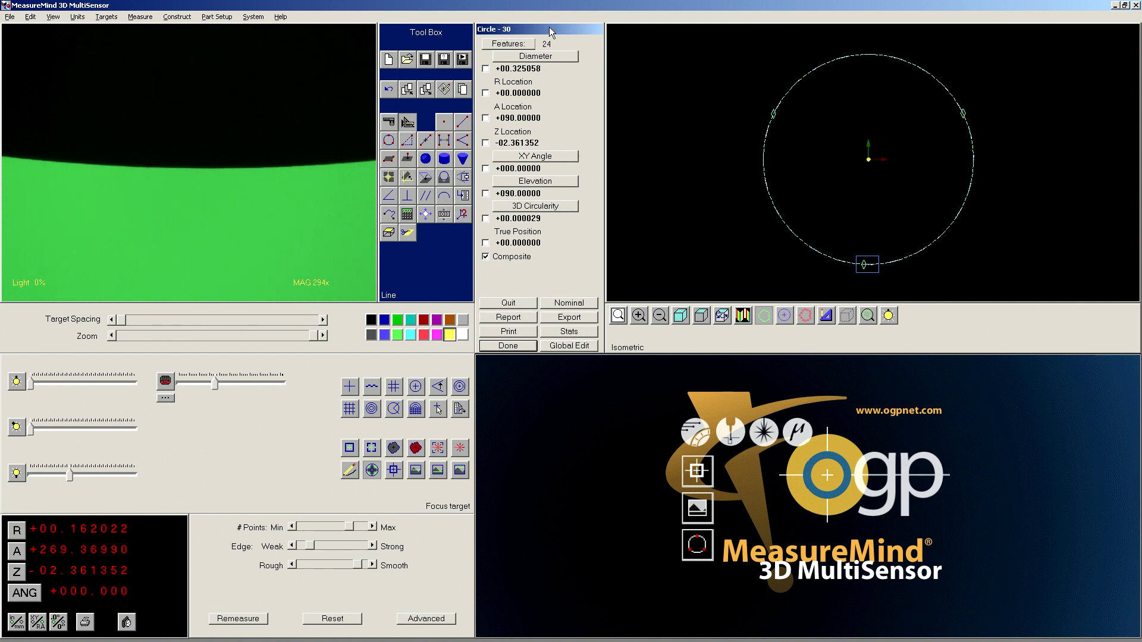